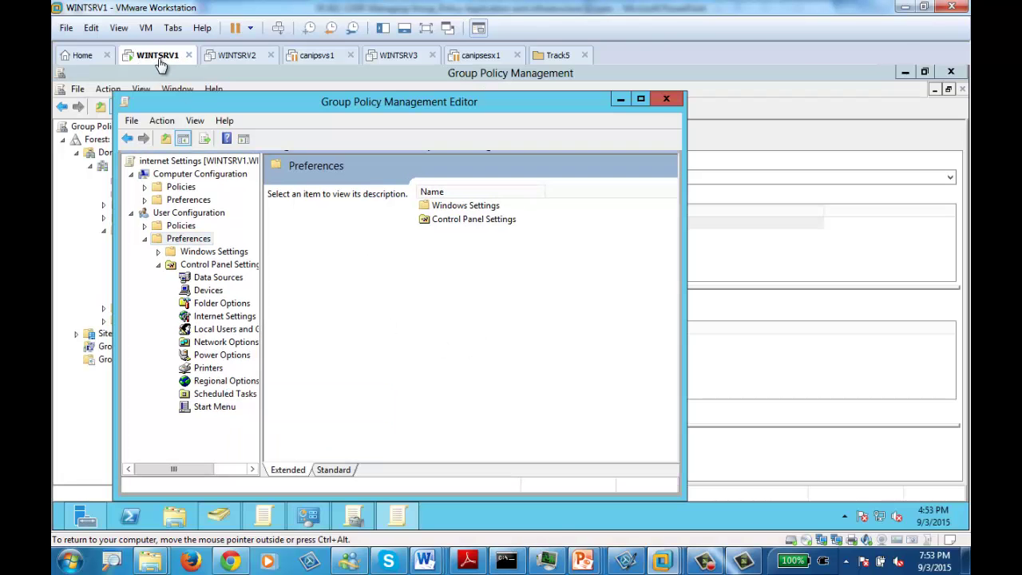
Close the internet Settings policy editor and create a new Group Policy Object named Folder Redirection in wint.pri
left_click(666, 99)
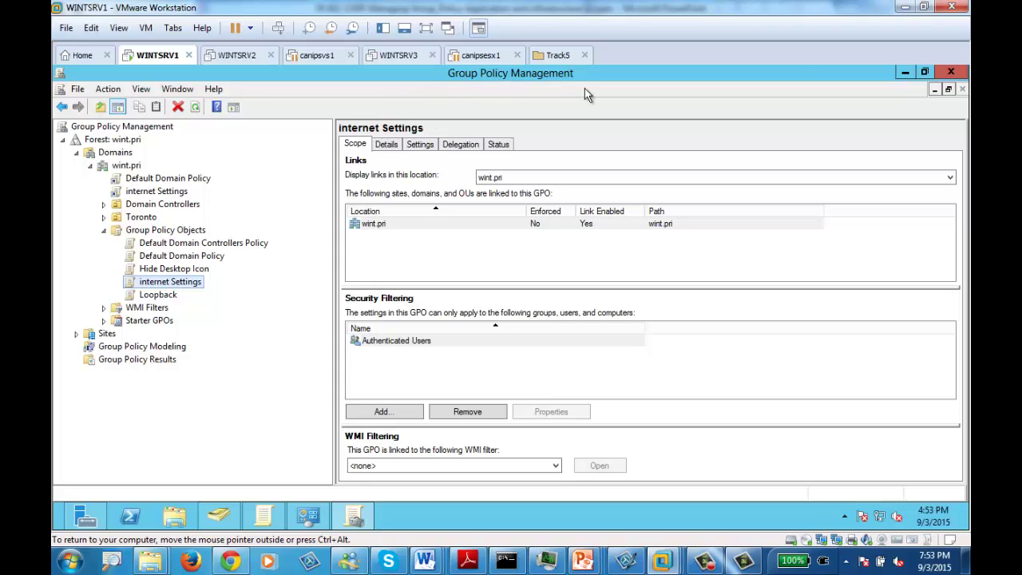
left_click(164, 232)
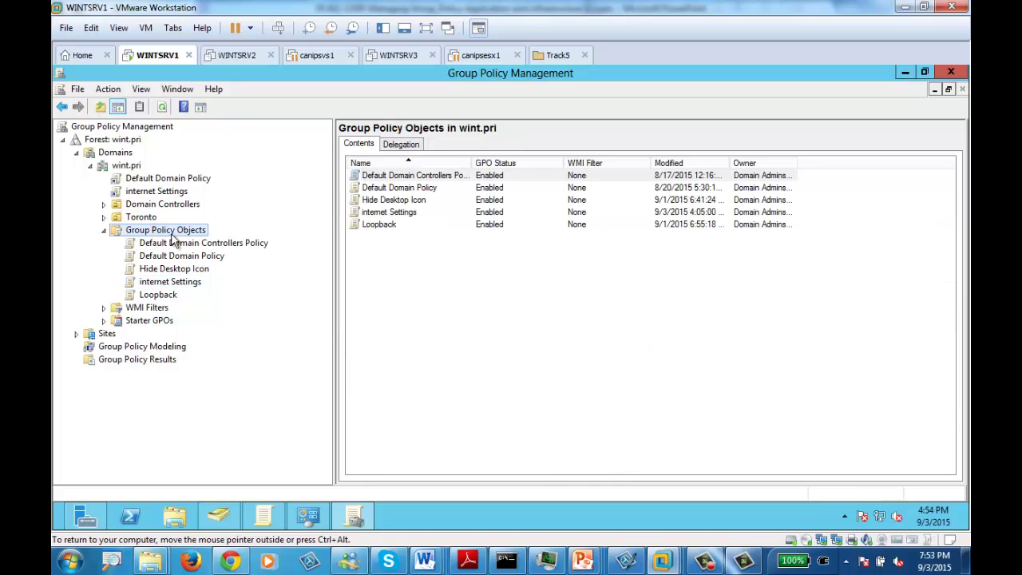
right_click(172, 239)
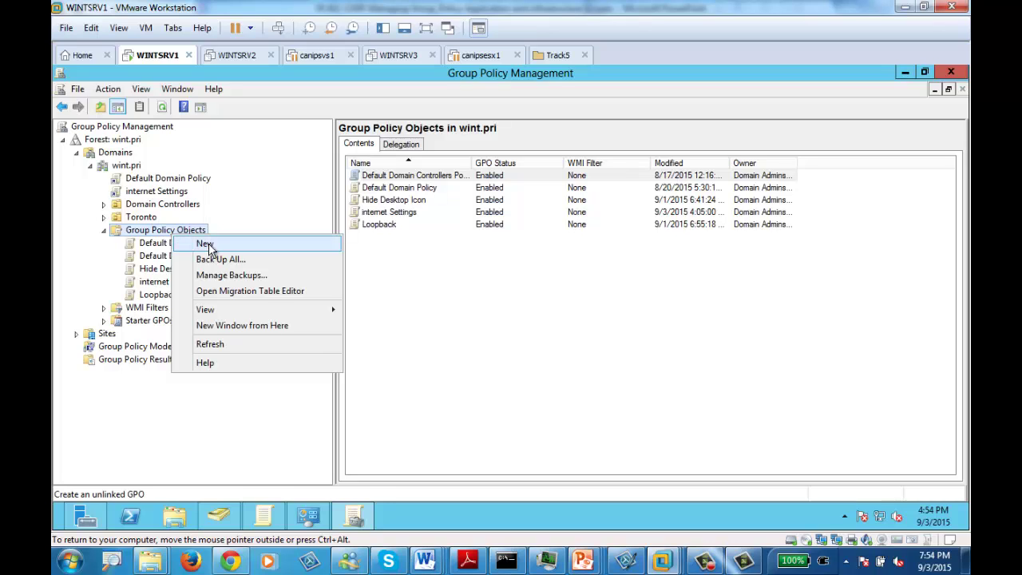
left_click(206, 245)
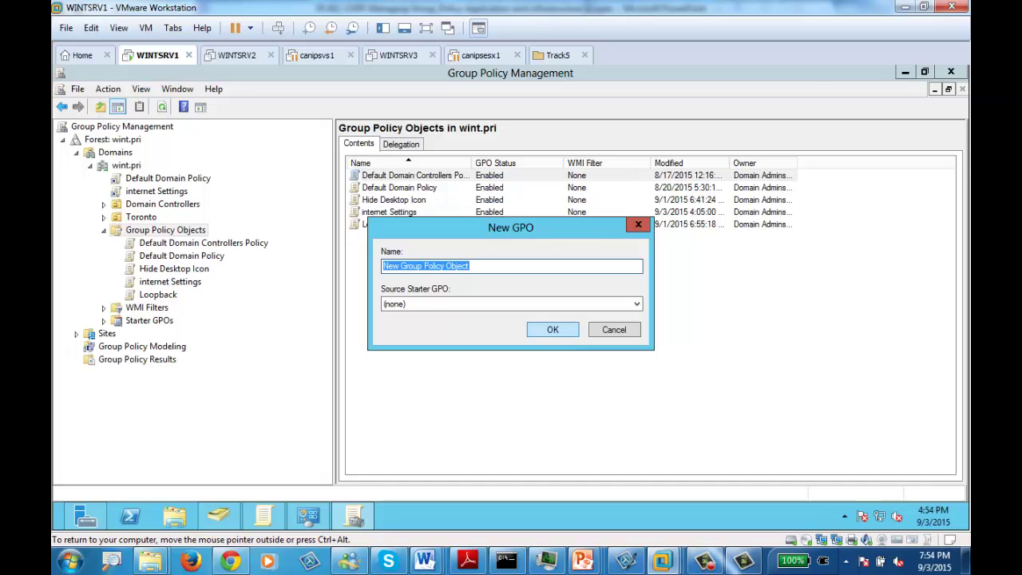
type("Folder Redirect")
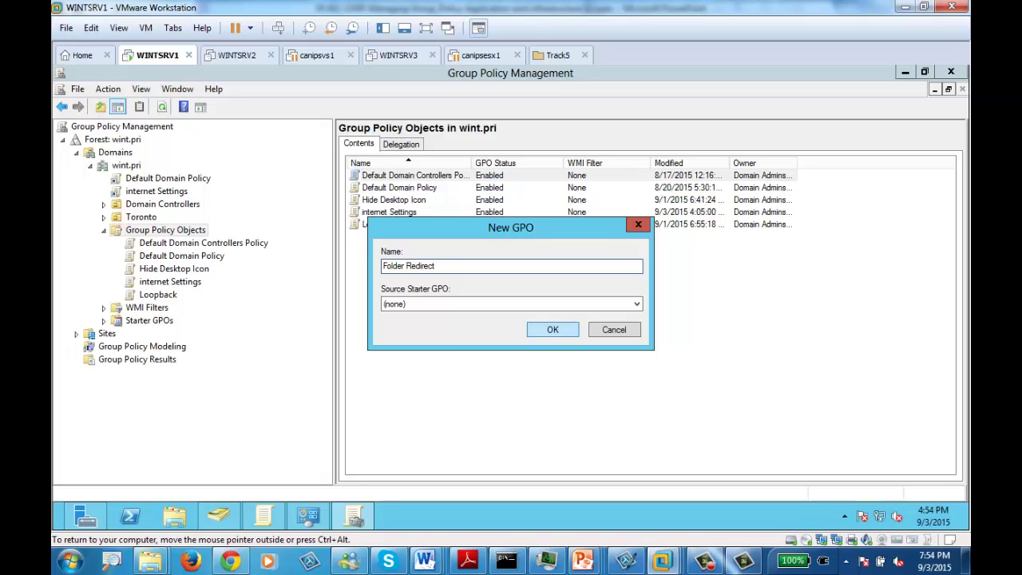
type("ion")
left_click(550, 331)
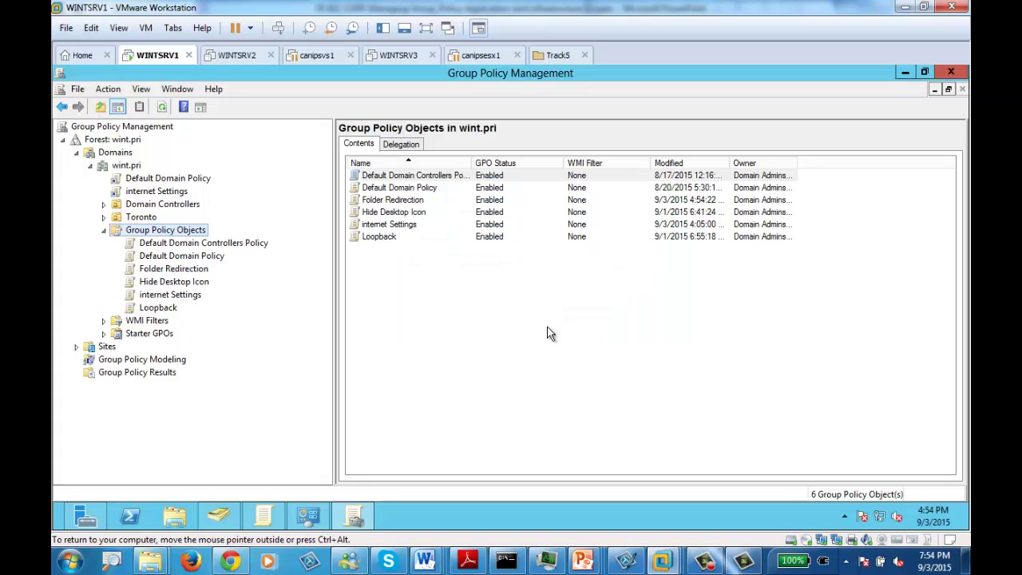
Open the Folder Redirection GPO for editing and maximize its editor window
right_click(180, 272)
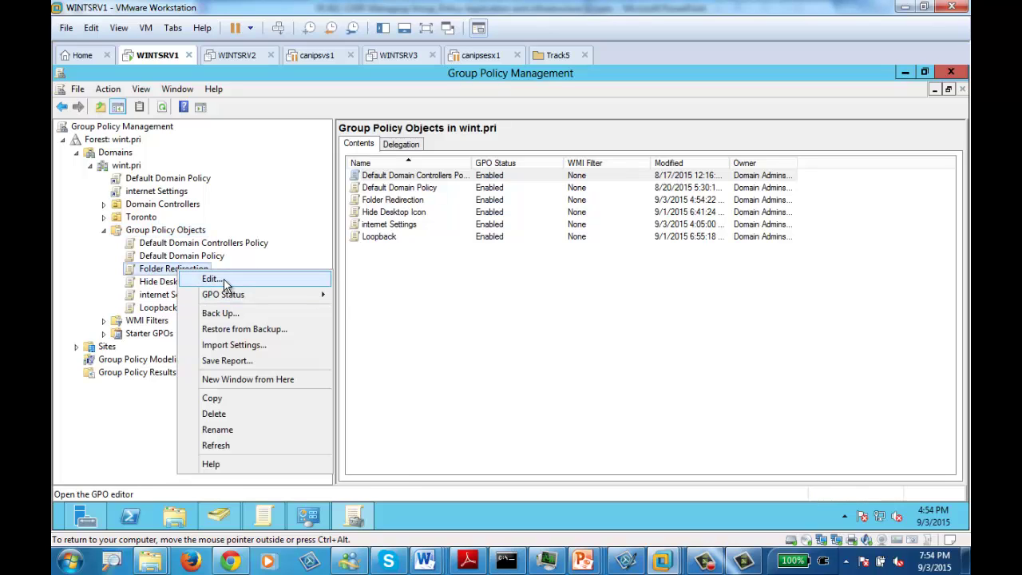
left_click(211, 278)
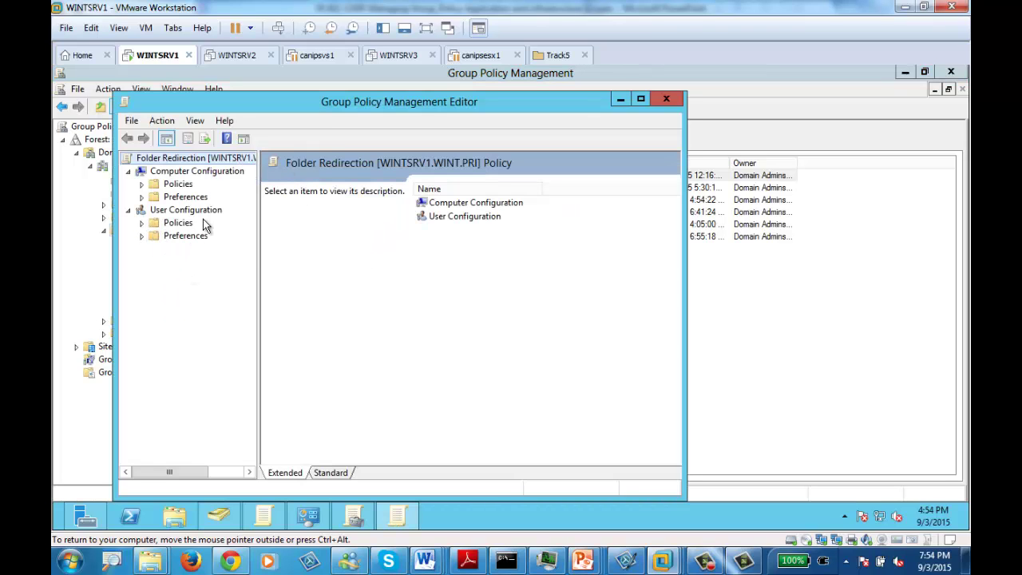
left_click(142, 185)
double_click(407, 102)
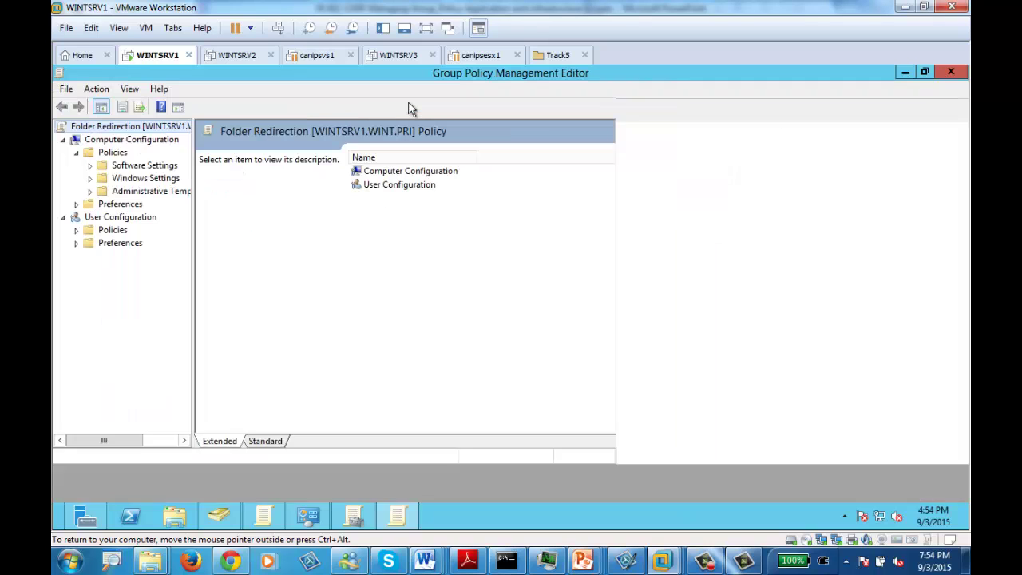
left_click(91, 166)
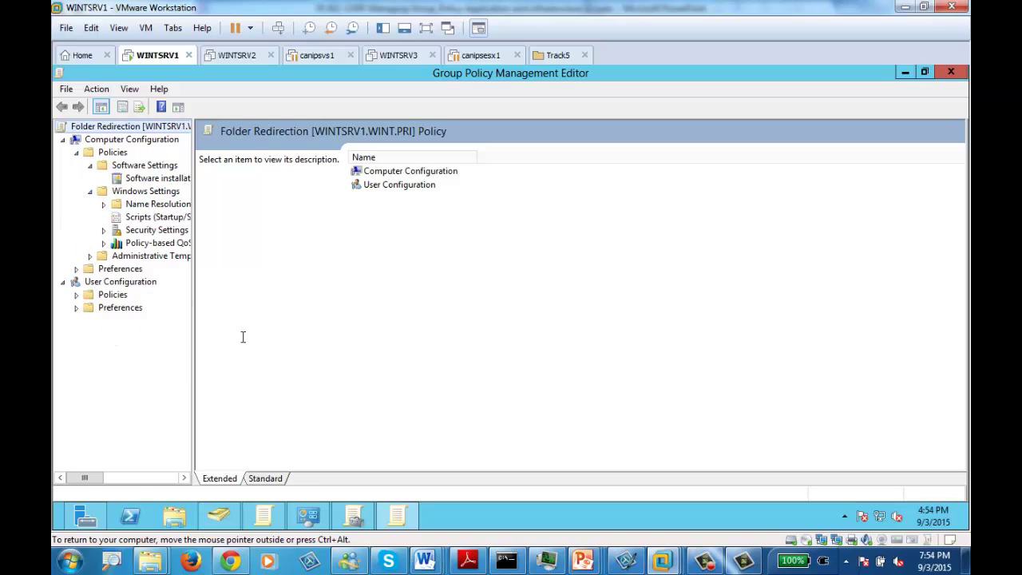
left_click(63, 140)
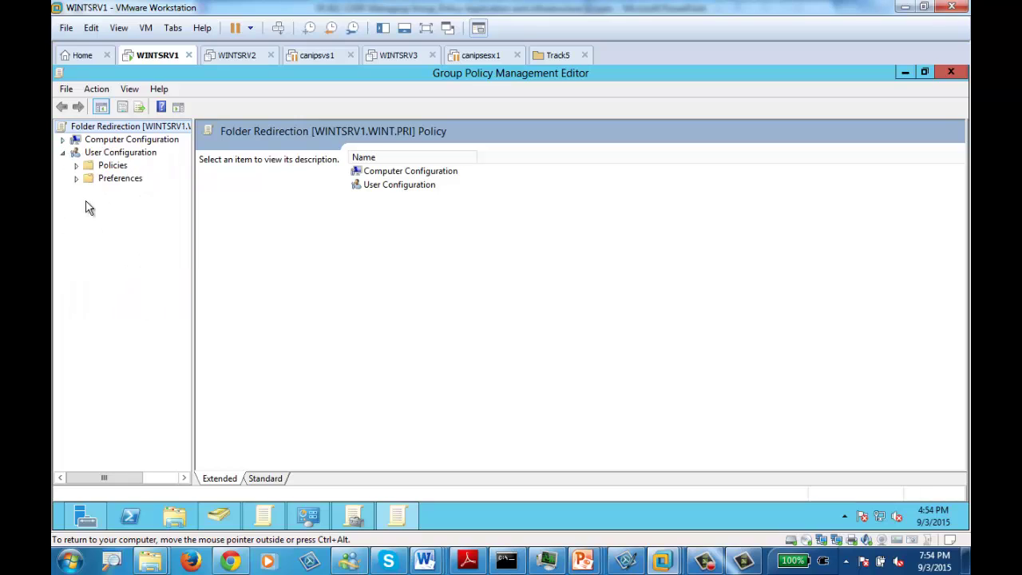
left_click(63, 140)
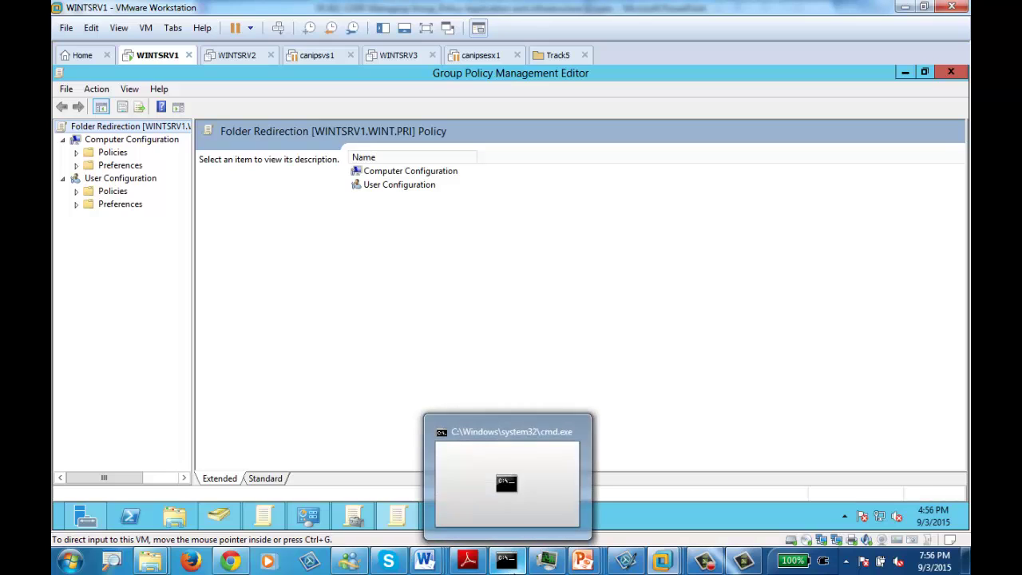
mouse_move(704, 560)
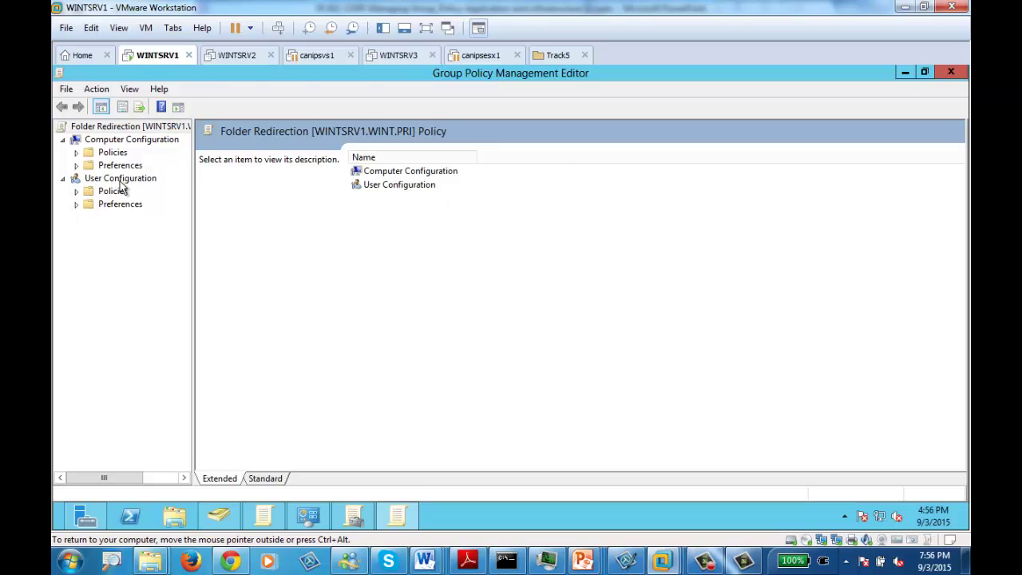
Expand the User Configuration policies through Windows Settings to Folder Redirection and select the Pictures folder
left_click(77, 192)
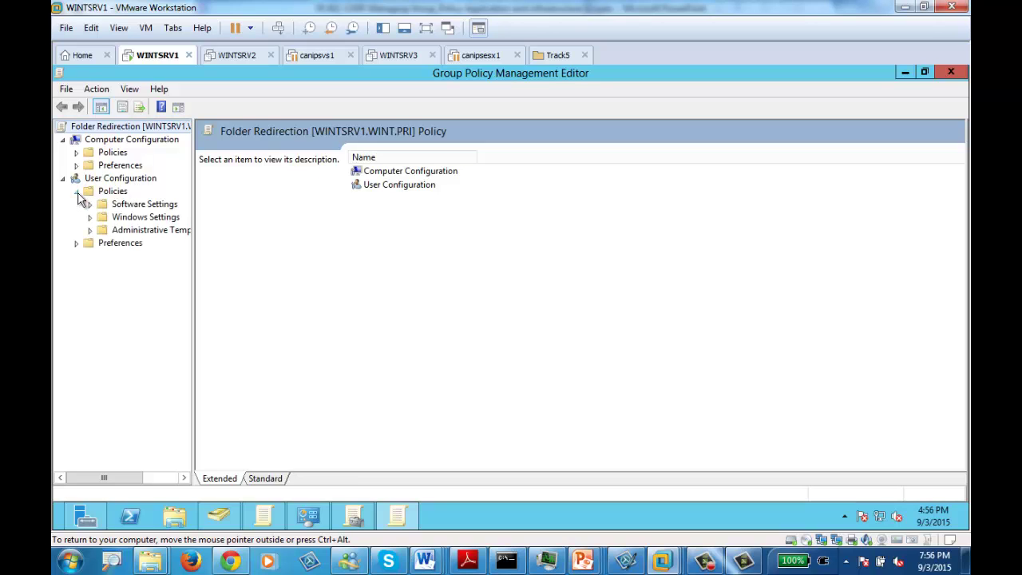
left_click(90, 217)
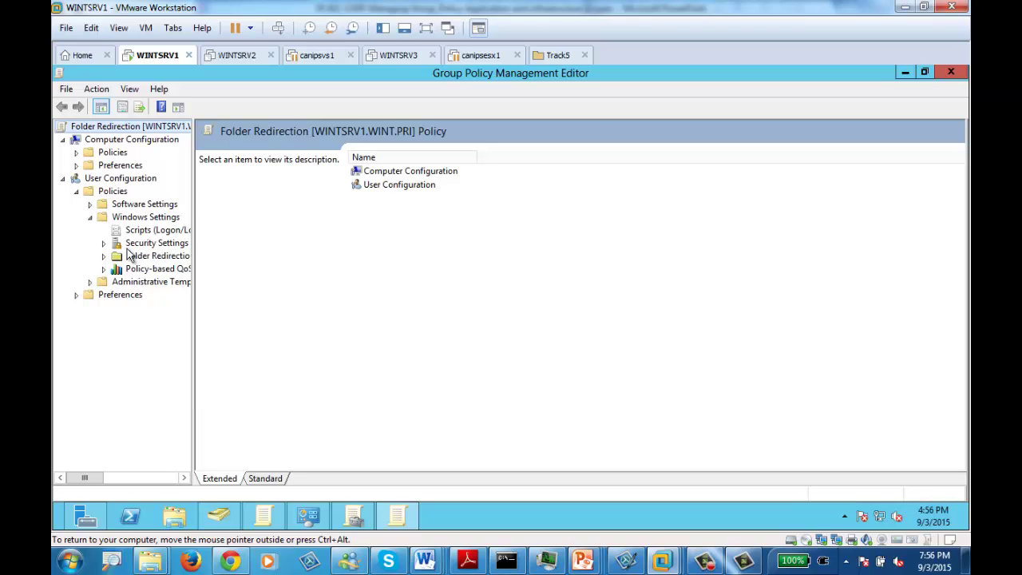
left_click(103, 256)
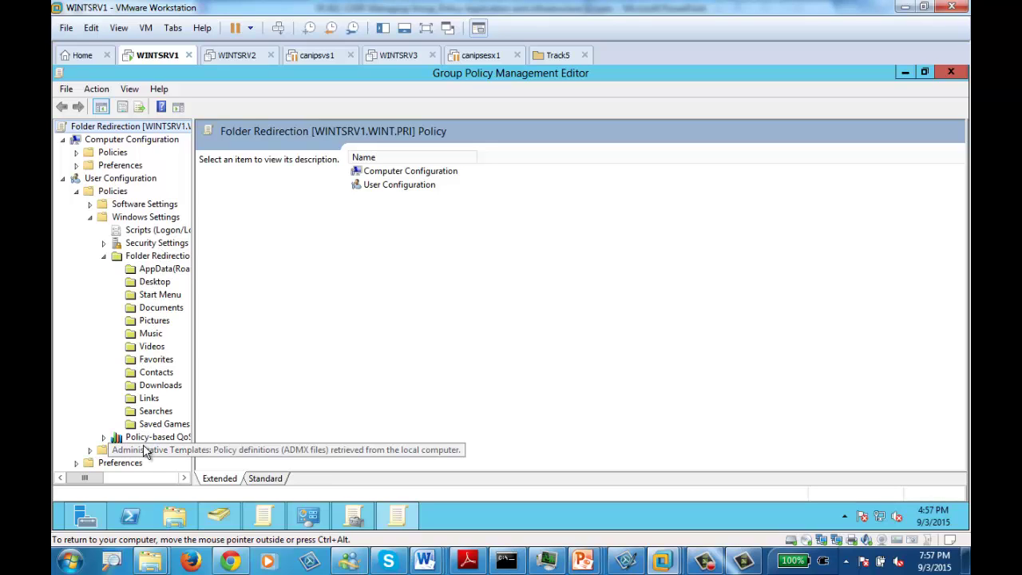
left_click(161, 311)
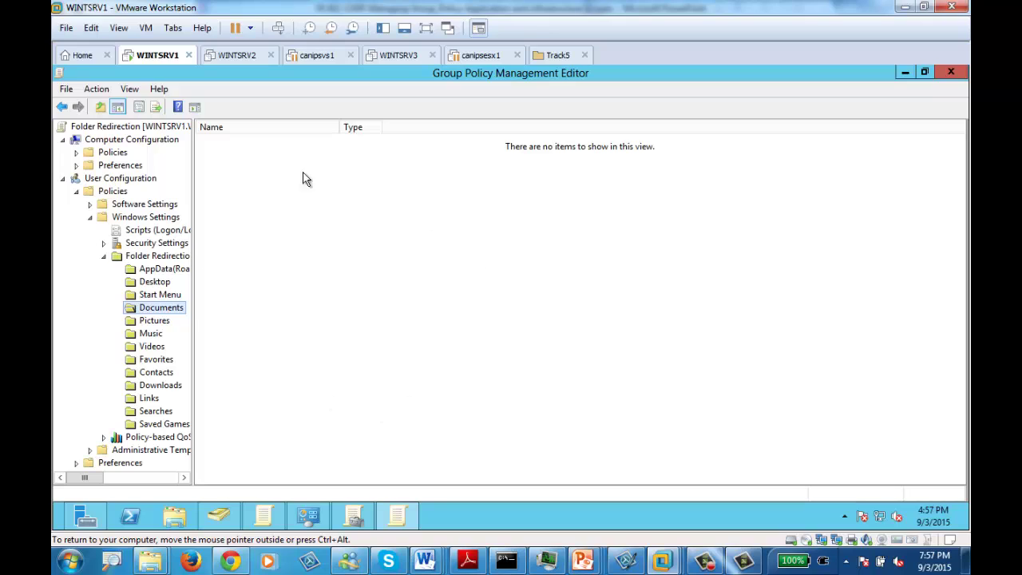
left_click(152, 322)
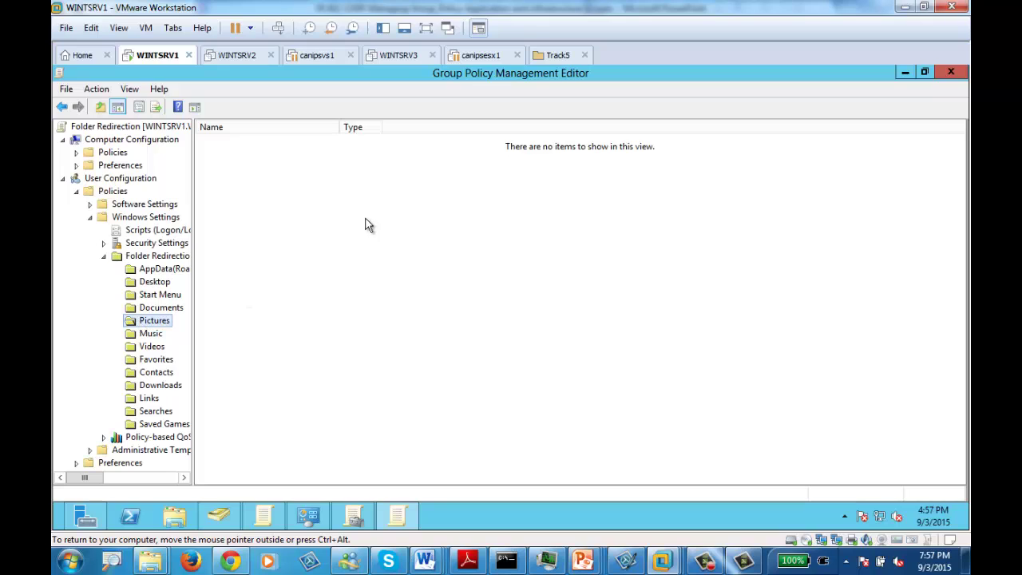
Examine the available target setting options in the Pictures folder's properties, and close them without changes
right_click(327, 255)
right_click(149, 322)
left_click(148, 324)
right_click(155, 259)
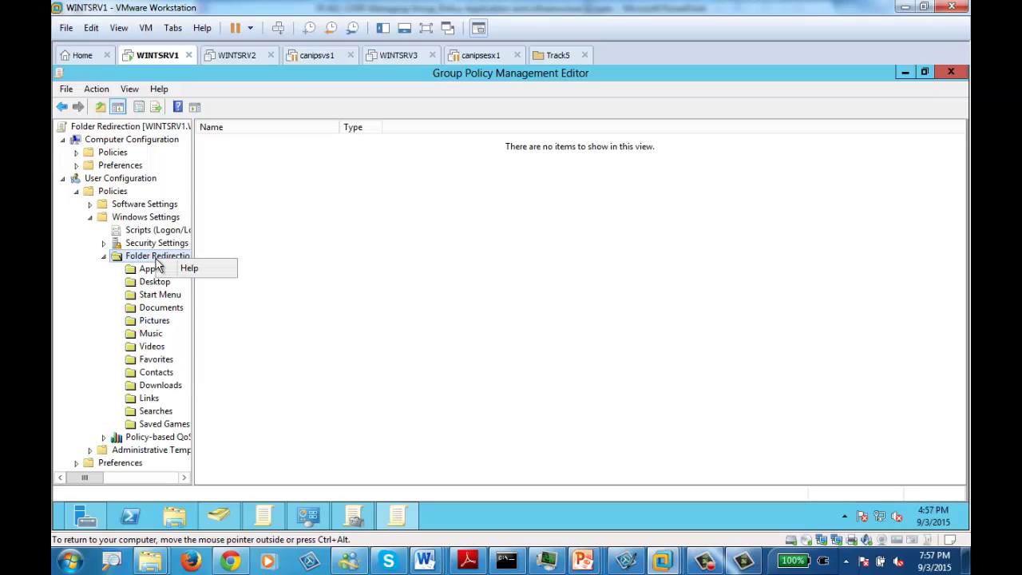
left_click(150, 324)
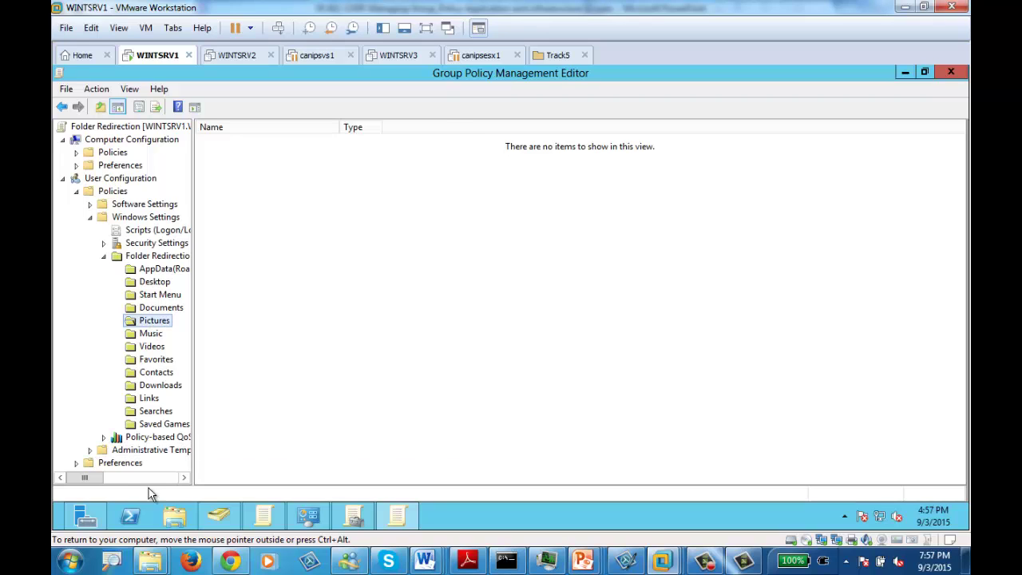
mouse_move(91, 477)
left_mouse_down()
mouse_move(101, 477)
mouse_move(86, 477)
left_mouse_up()
right_click(142, 323)
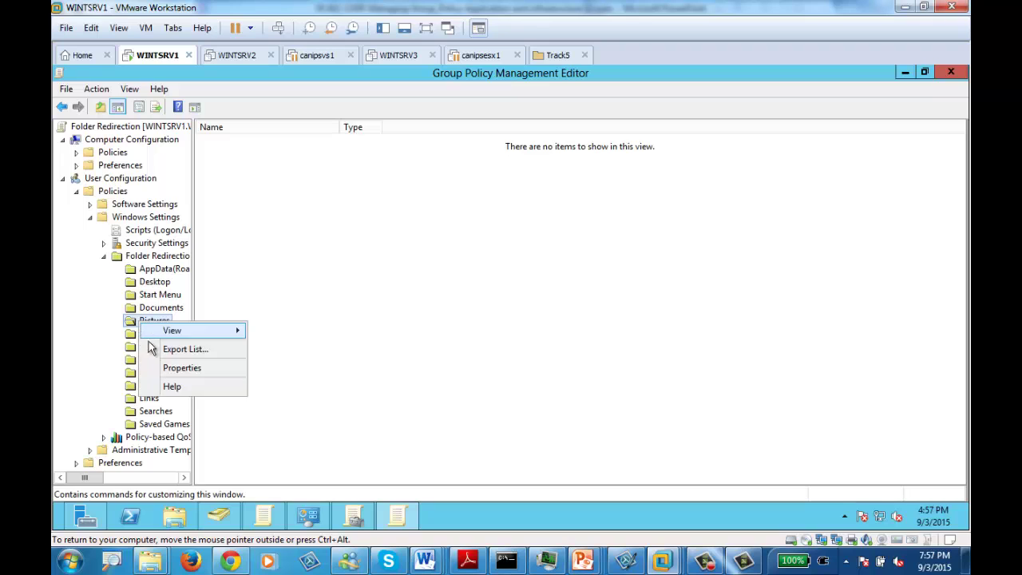
left_click(192, 370)
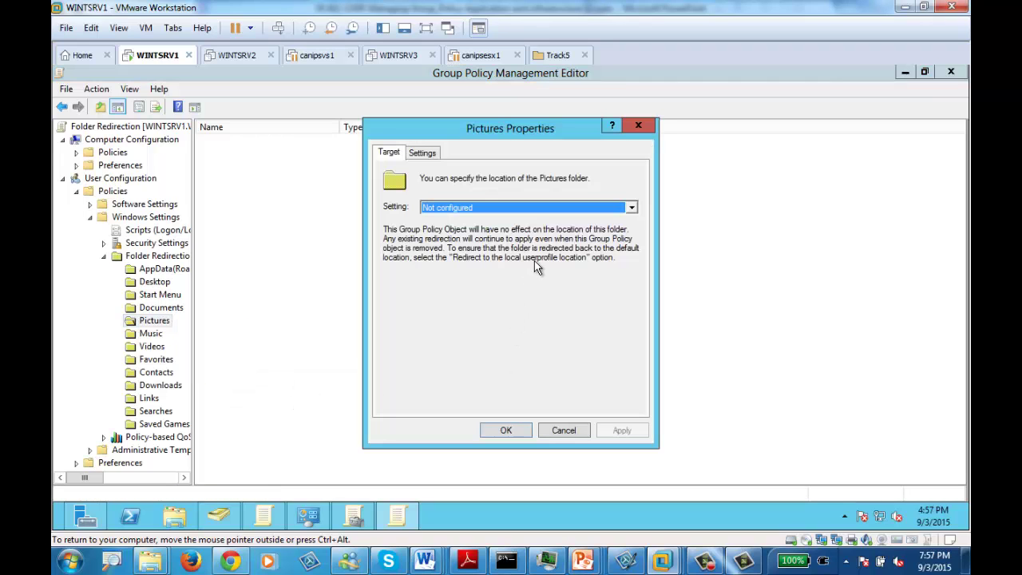
left_click(632, 208)
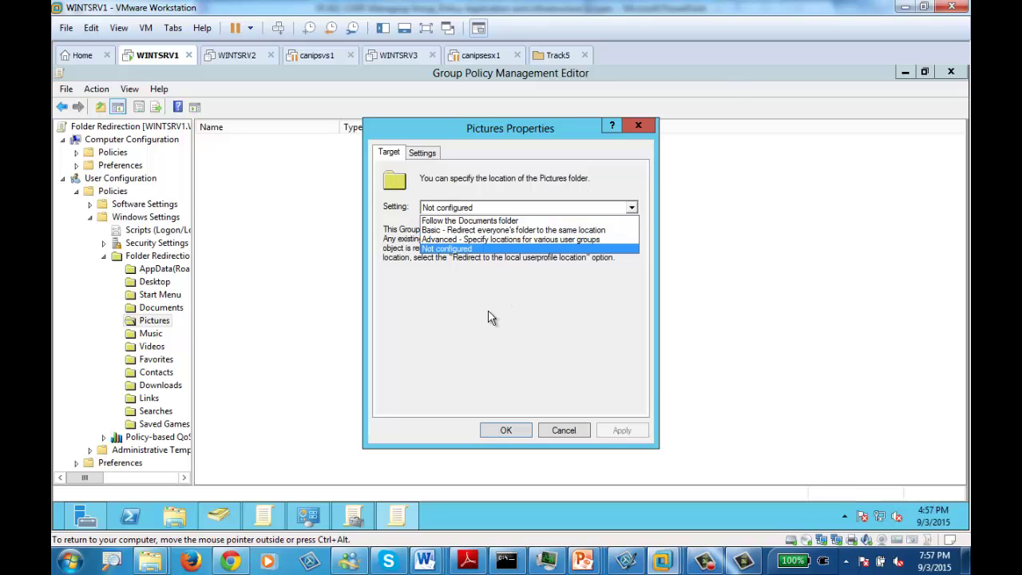
left_click(638, 125)
left_click(638, 126)
Set the Pictures folder's redirection setting to "Basic - Redirect everyone's folder to the same location"
right_click(157, 320)
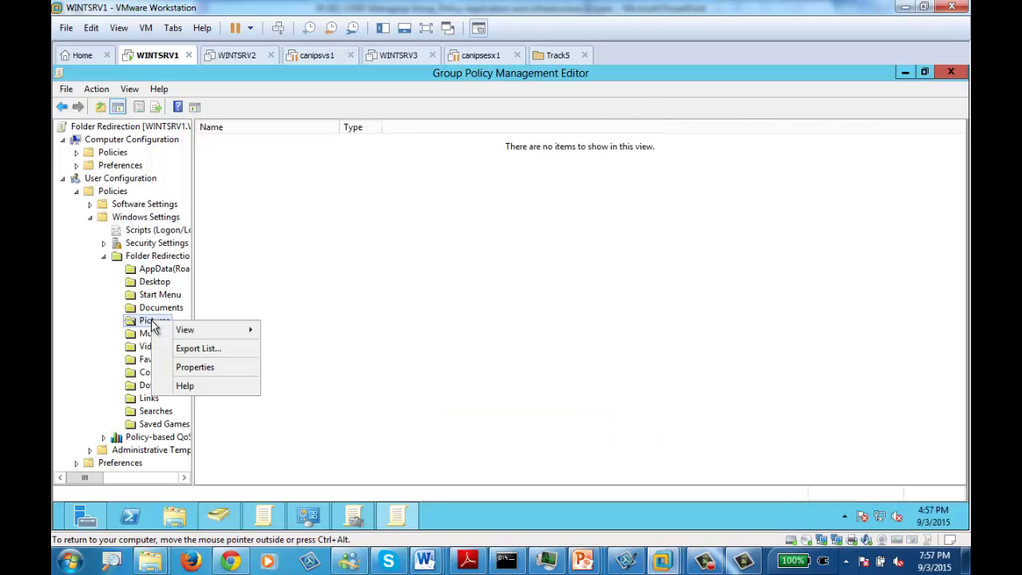
left_click(185, 372)
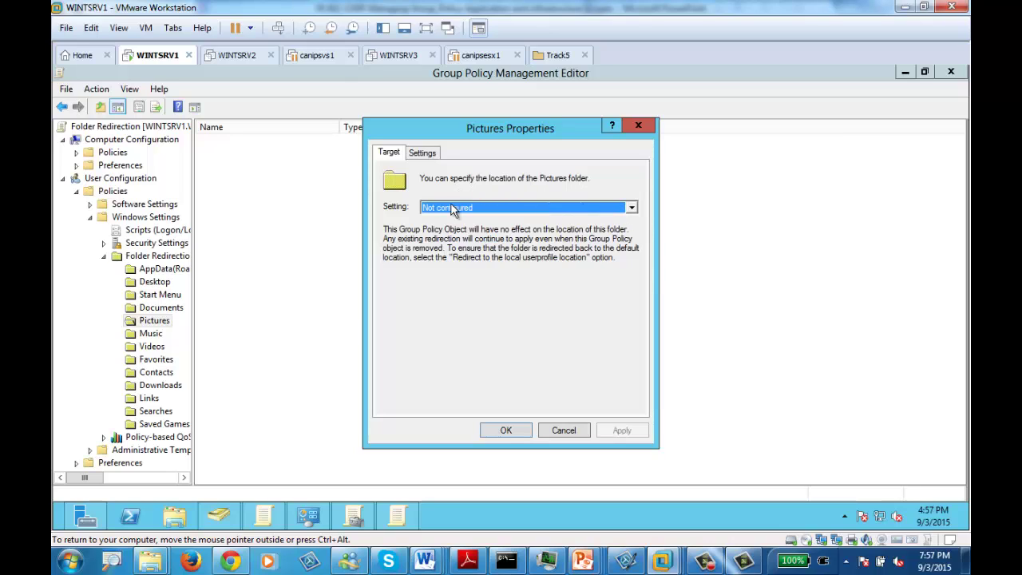
left_click(630, 208)
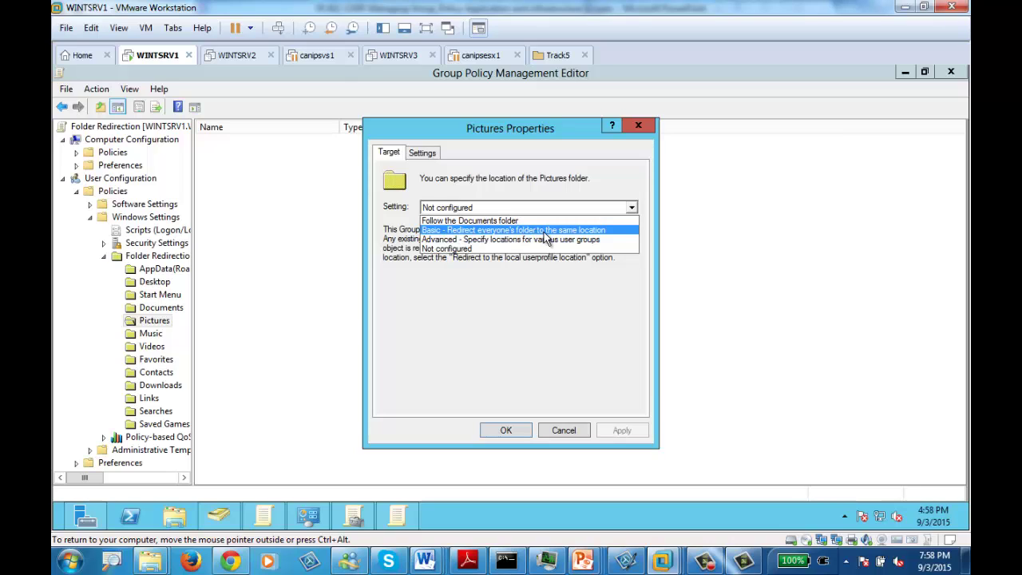
left_click(468, 230)
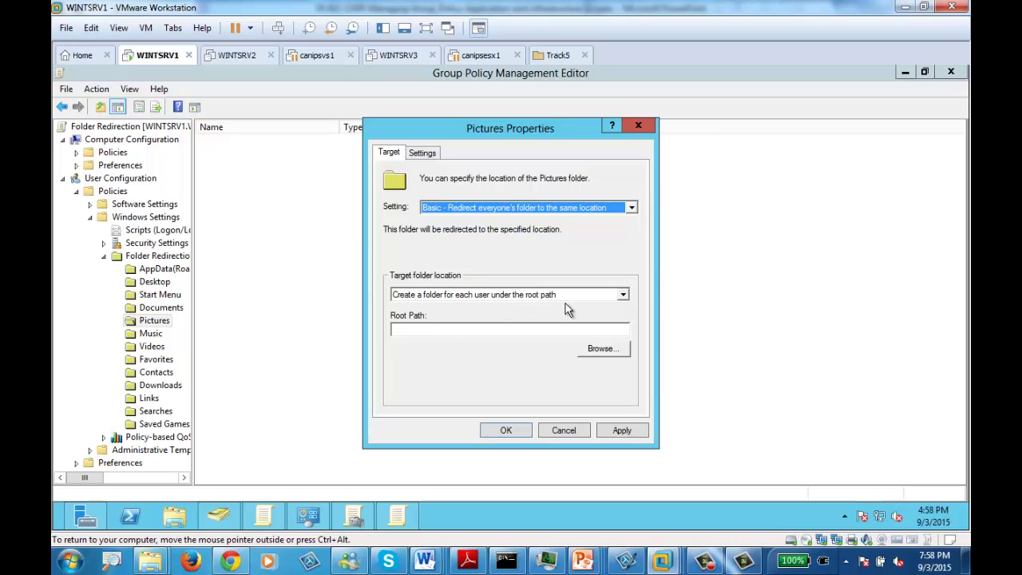
left_click(460, 330)
left_click(601, 348)
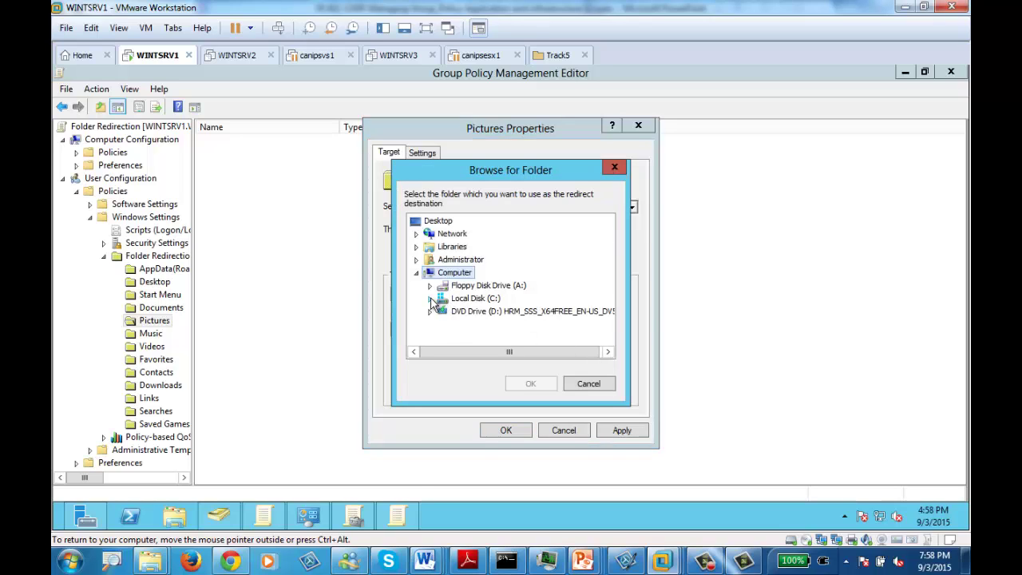
left_click(589, 384)
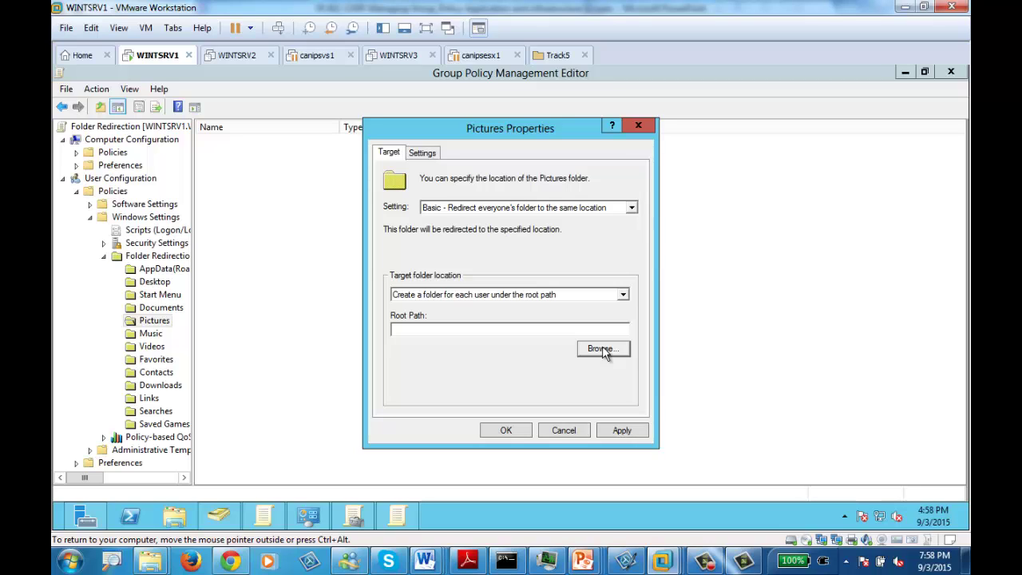
left_click(602, 349)
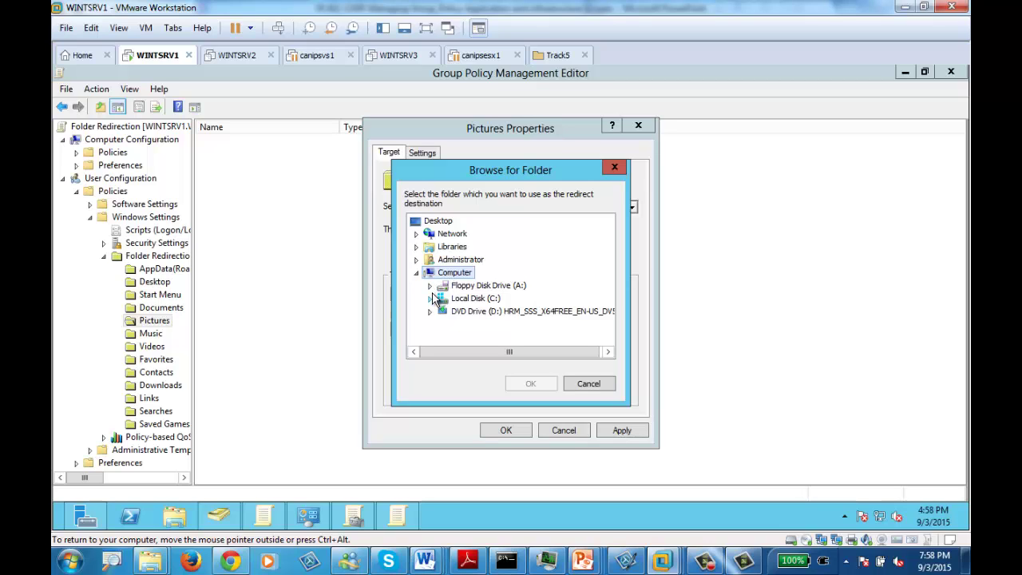
left_click(588, 385)
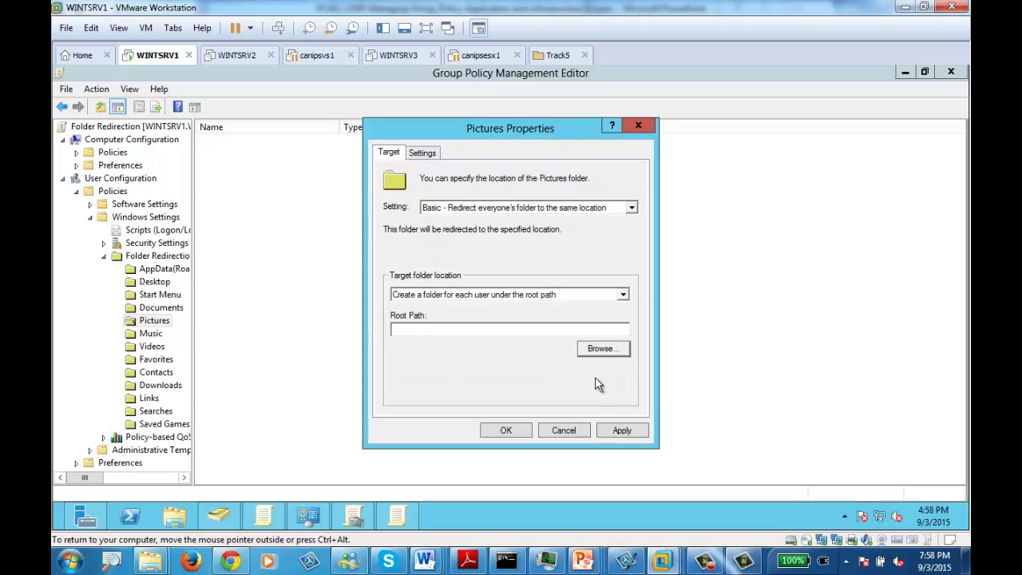
Choose Local Disk (C:) as the root path for the Pictures folder redirection
left_click(603, 348)
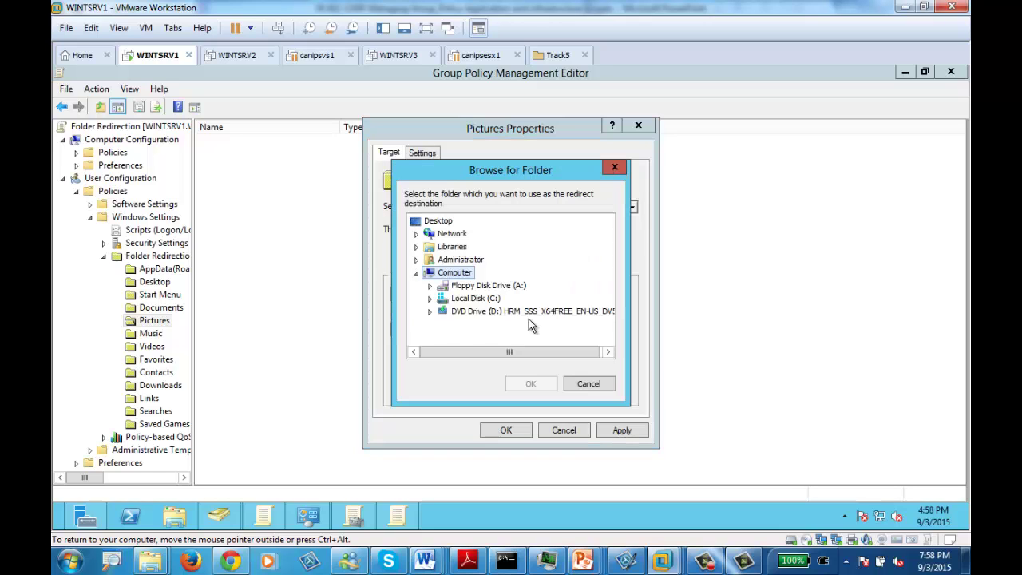
left_click(429, 298)
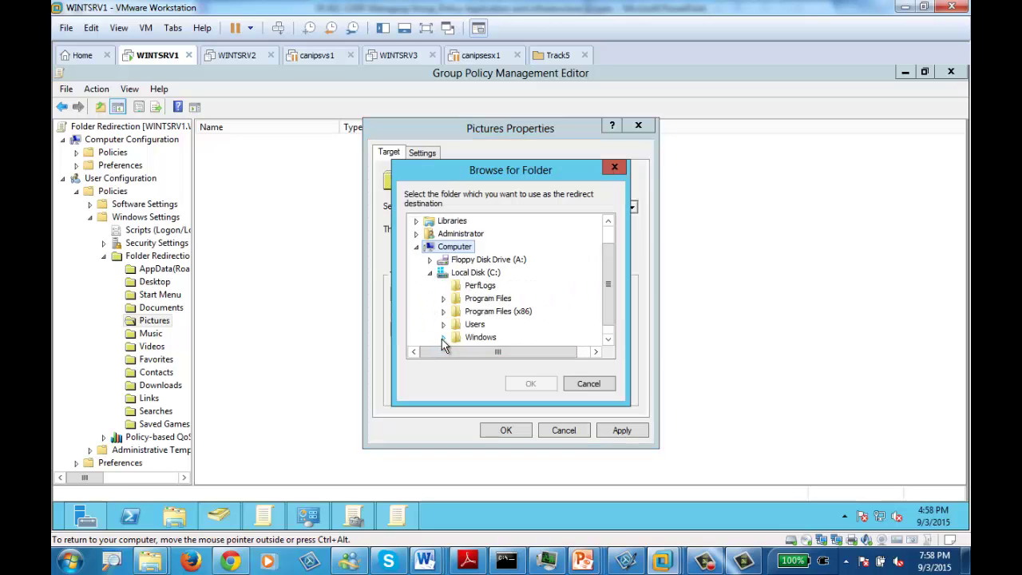
left_click(492, 273)
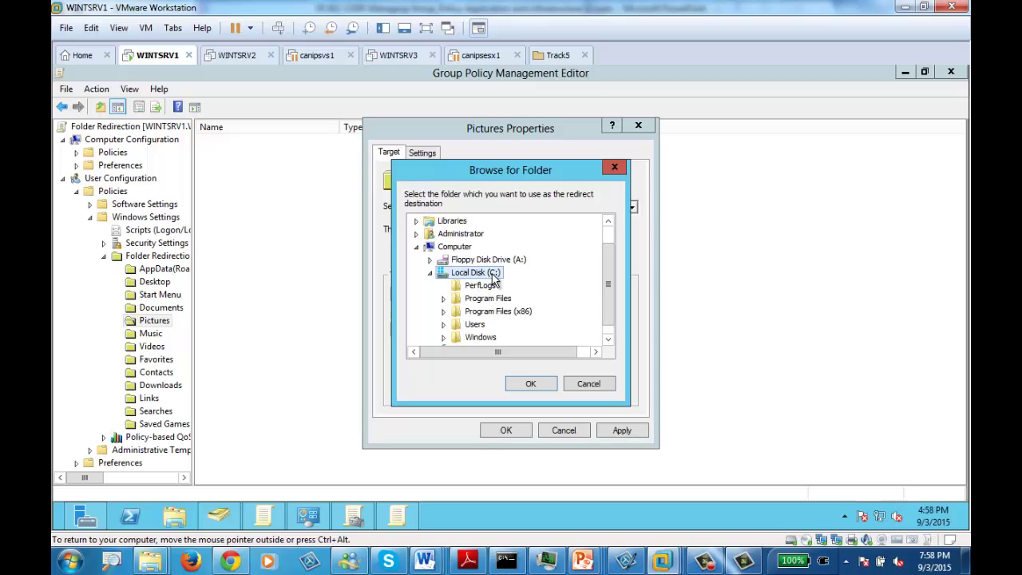
left_click(529, 383)
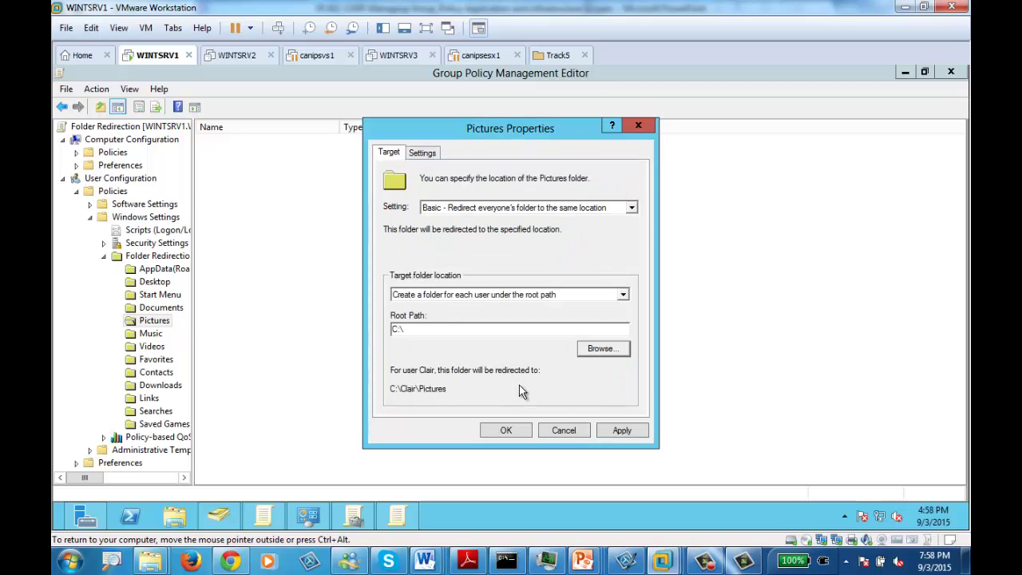
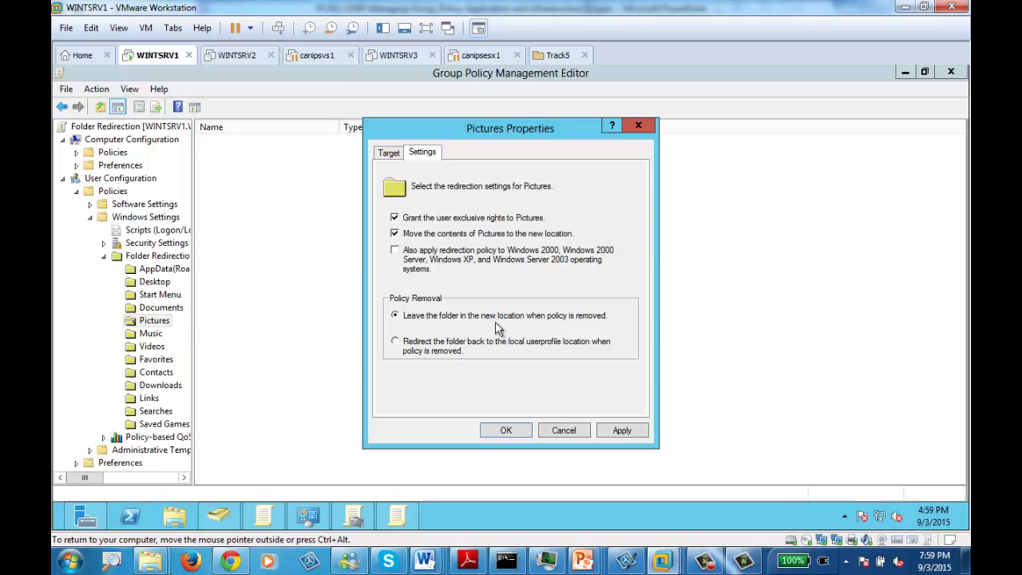
Apply the Pictures folder's redirection settings, accept the operating system compatibility warning, and close the properties
left_click(391, 157)
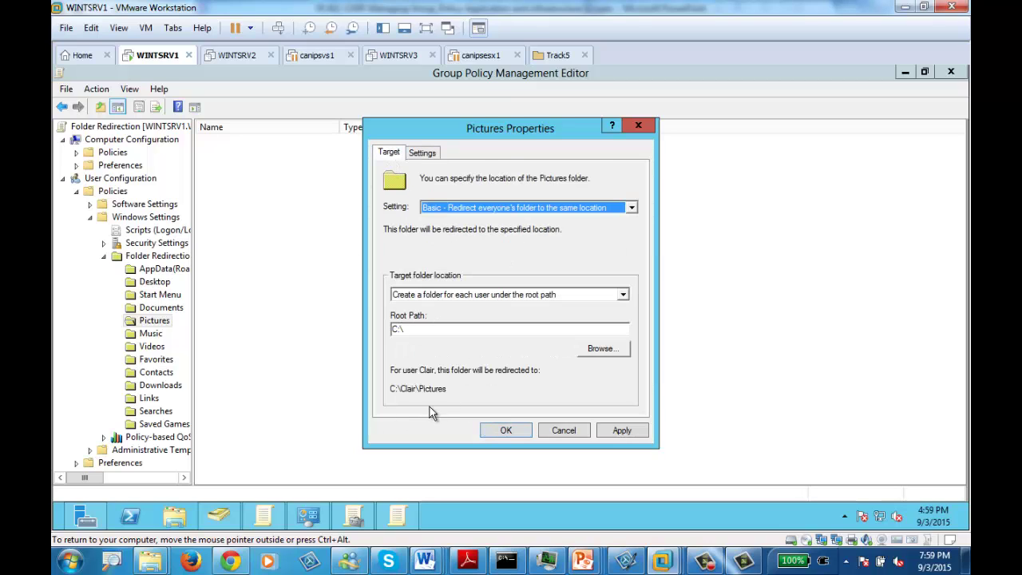
left_click(624, 431)
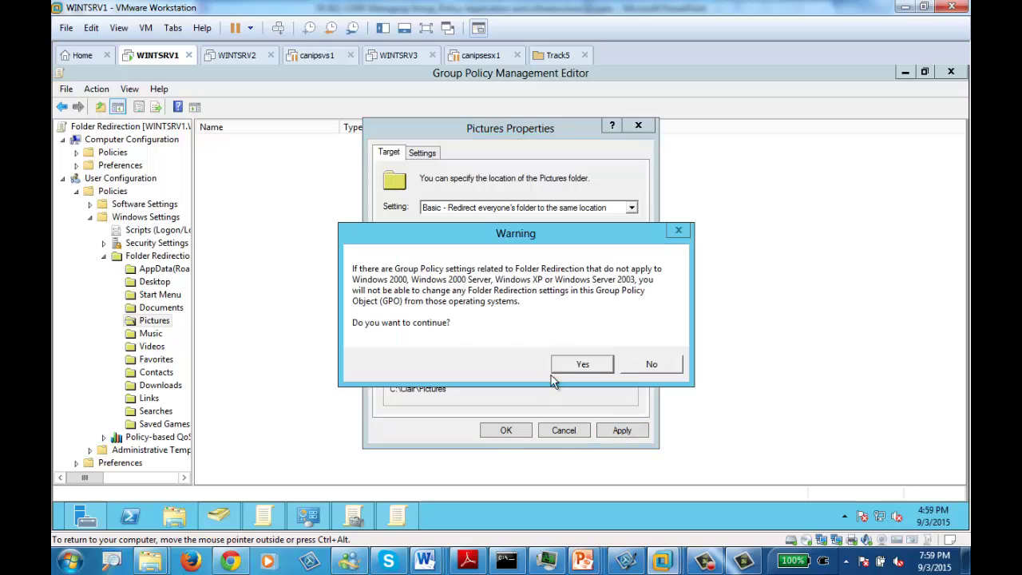
left_click(582, 366)
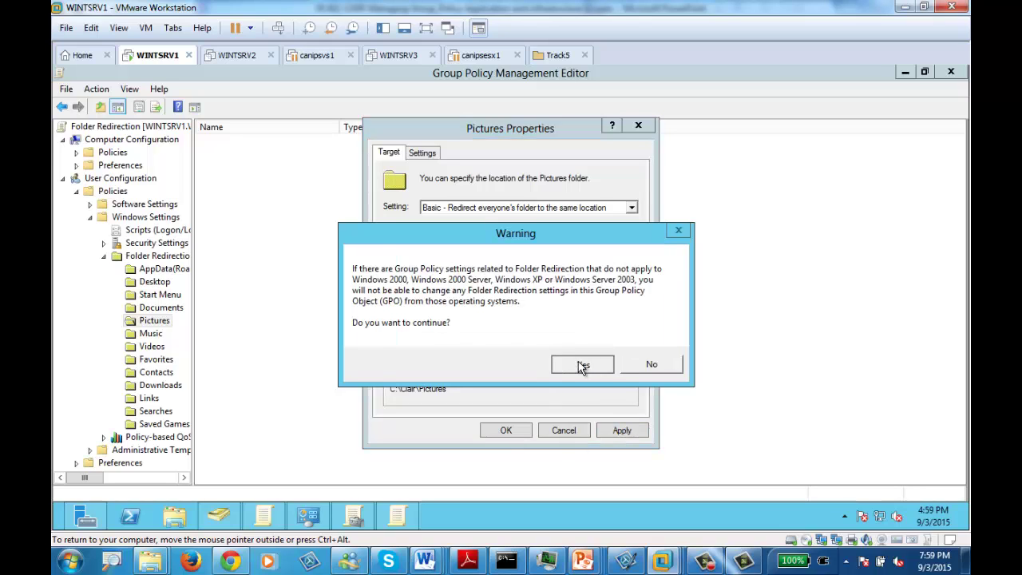
left_click(536, 366)
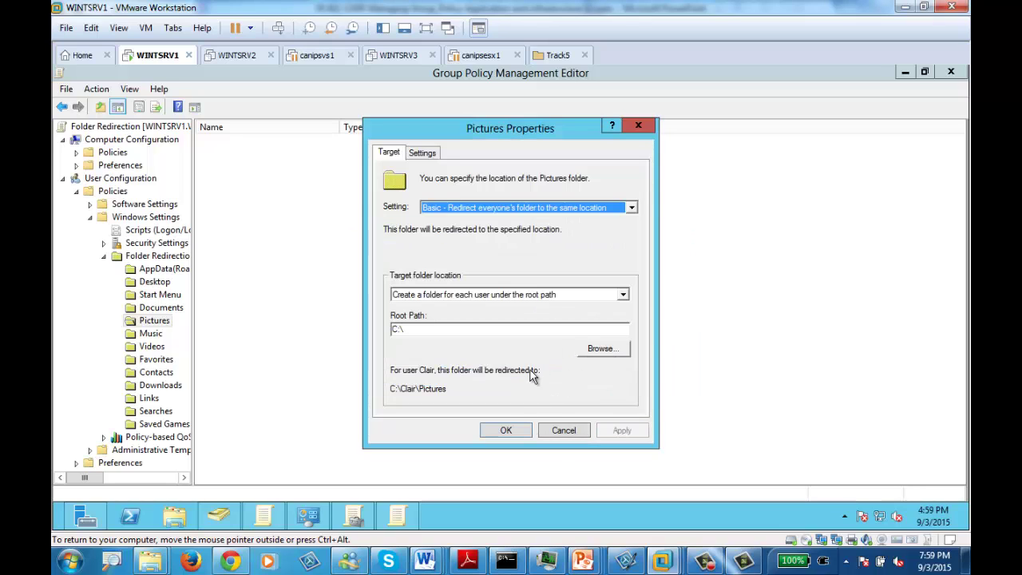
left_click(507, 431)
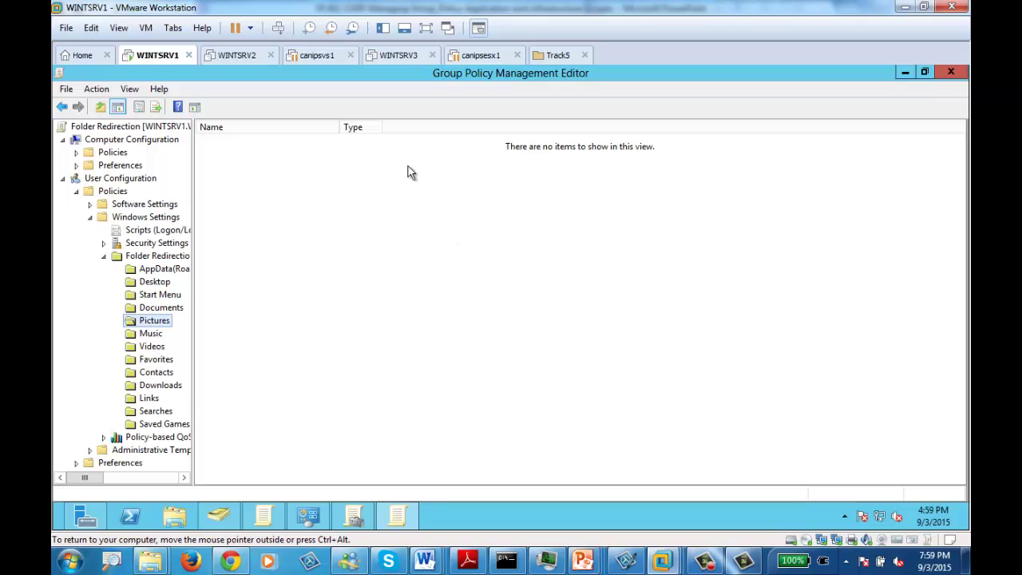
Review the saved target settings in the Pictures folder's properties, and close the Group Policy Management Editor
right_click(140, 326)
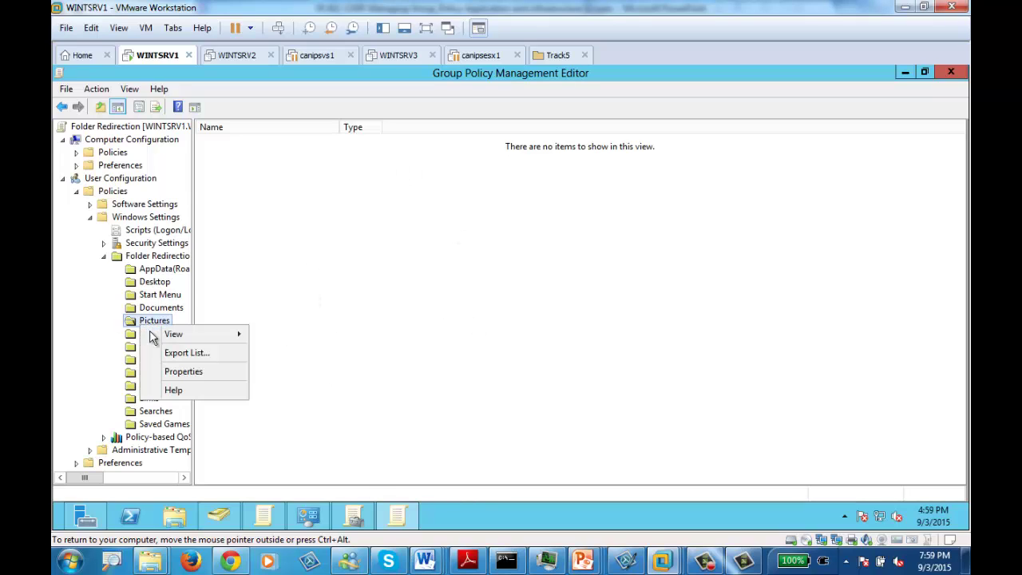
left_click(190, 370)
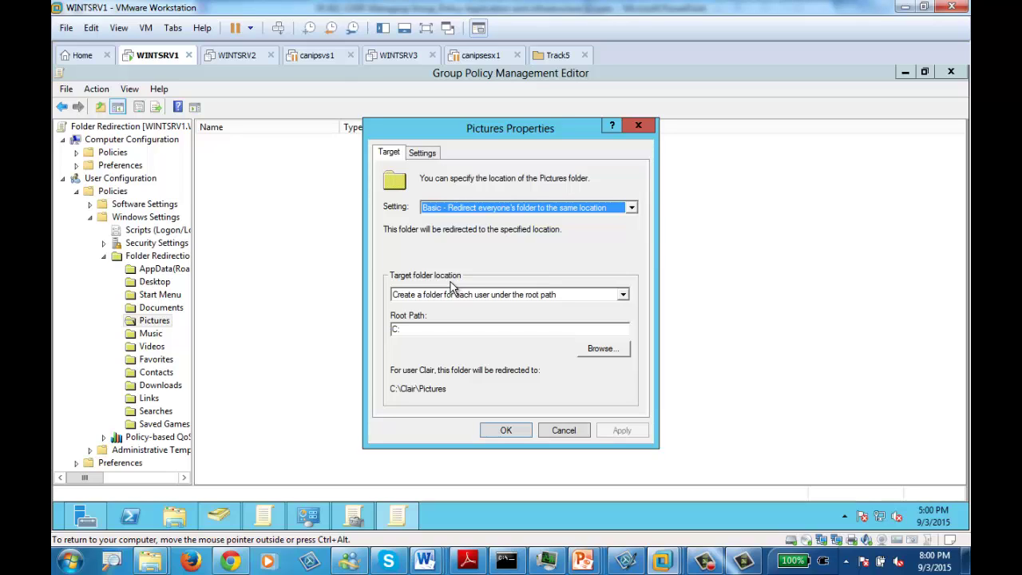
left_click(506, 431)
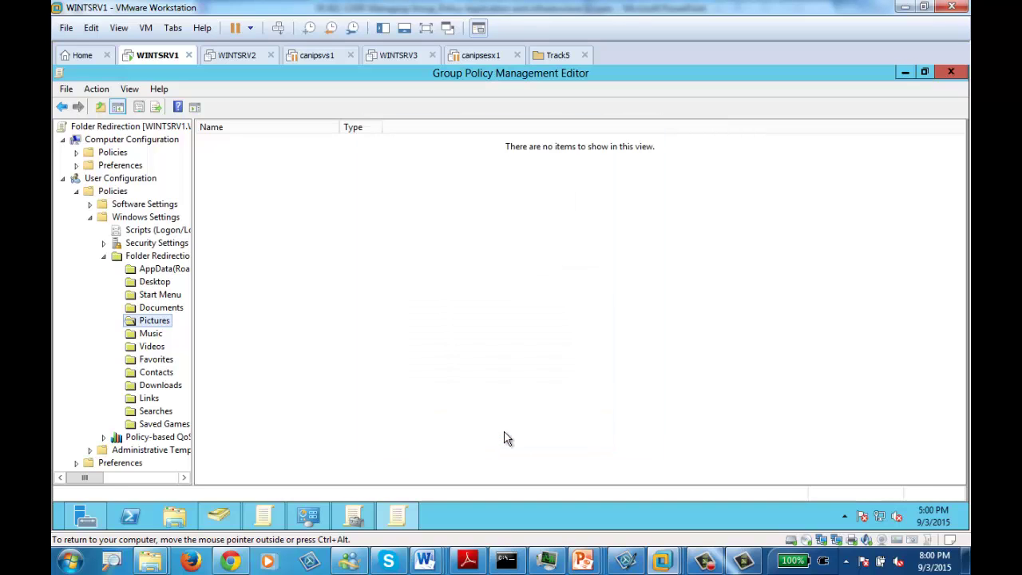
left_click(951, 73)
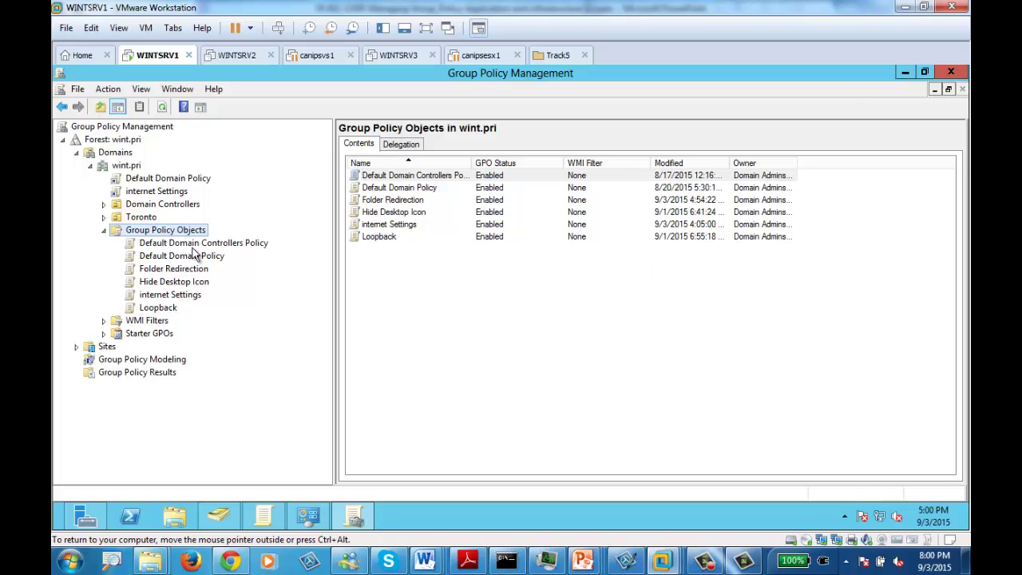
Examine the Folder Redirection GPO's settings report, expanding the Pictures entry with its redirection path and options
left_click(187, 271)
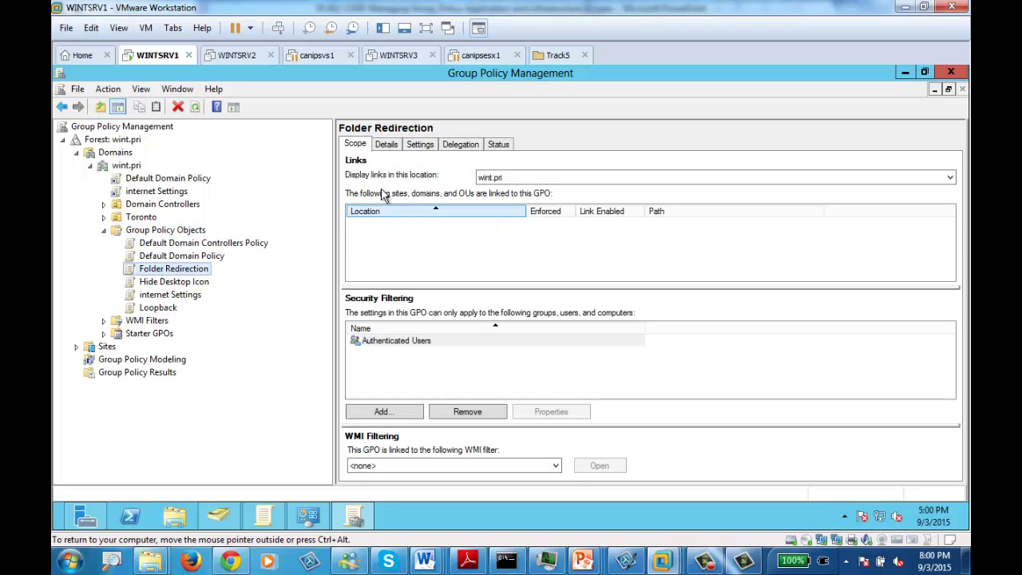
left_click(423, 146)
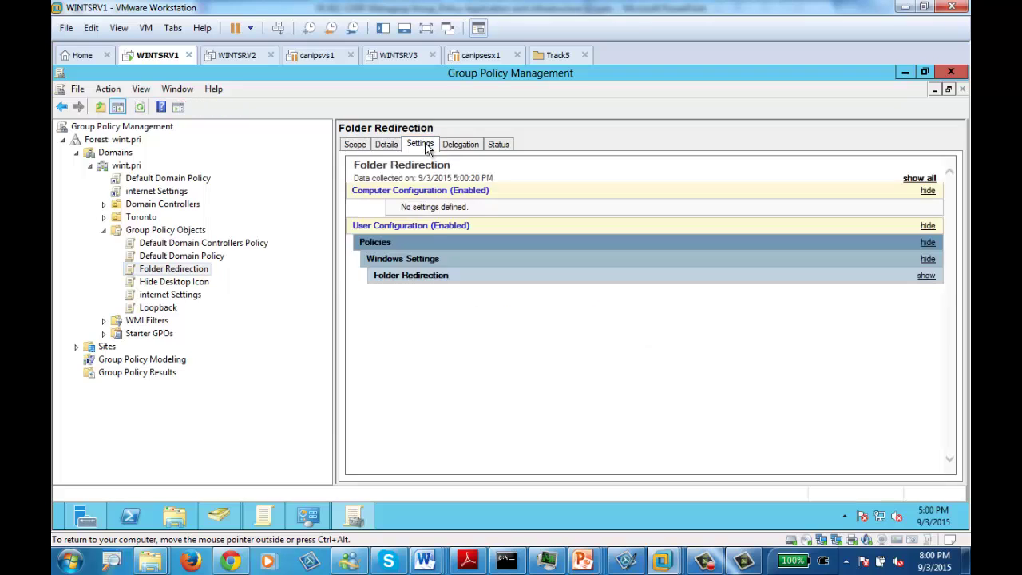
left_click(927, 277)
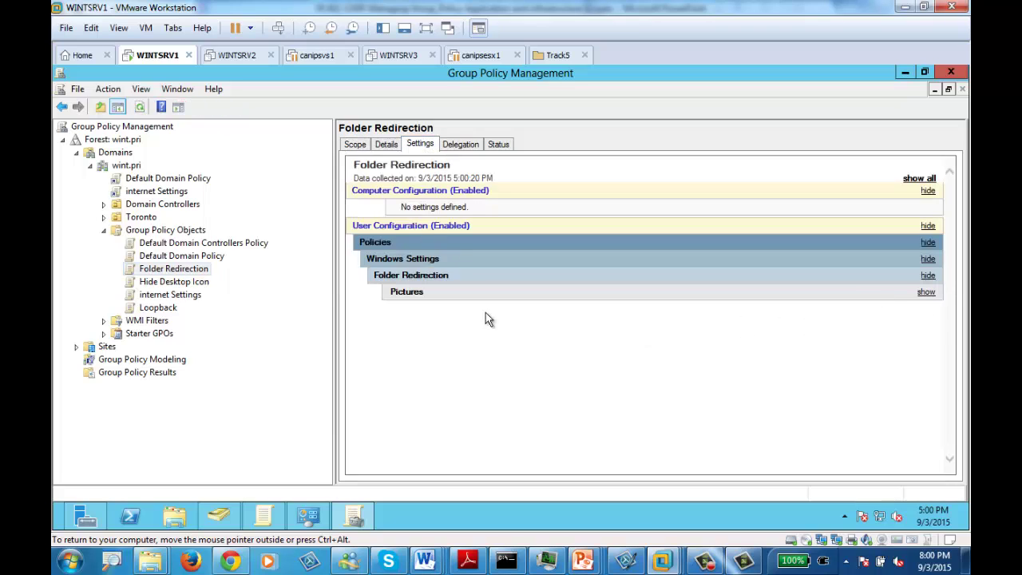
left_click(926, 292)
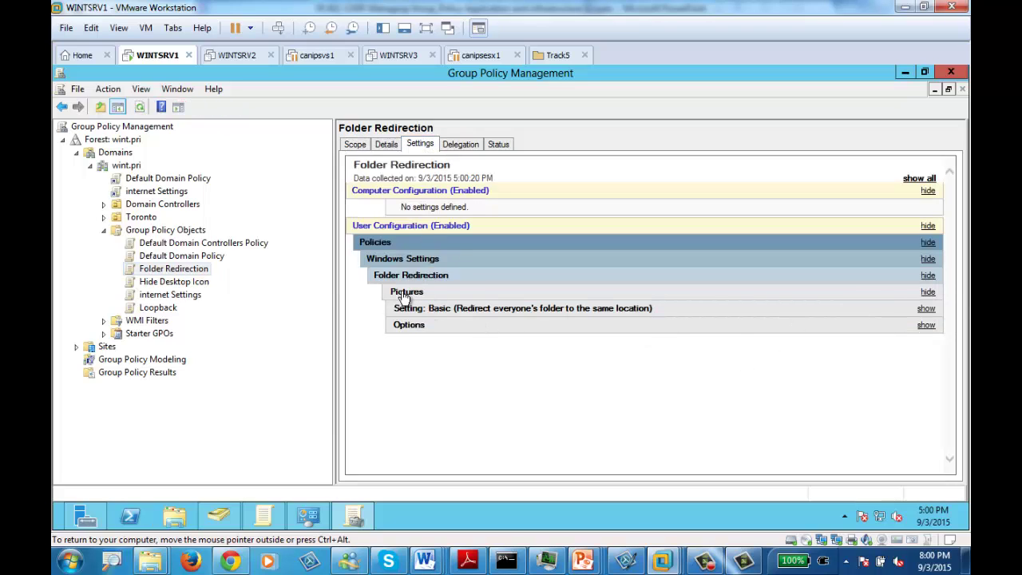
left_click(927, 308)
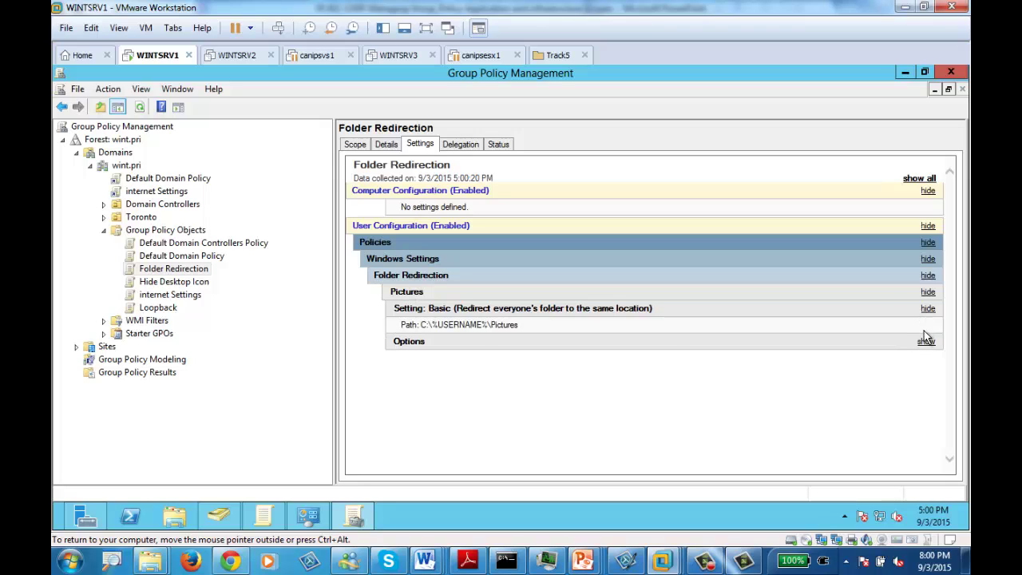
left_click(926, 341)
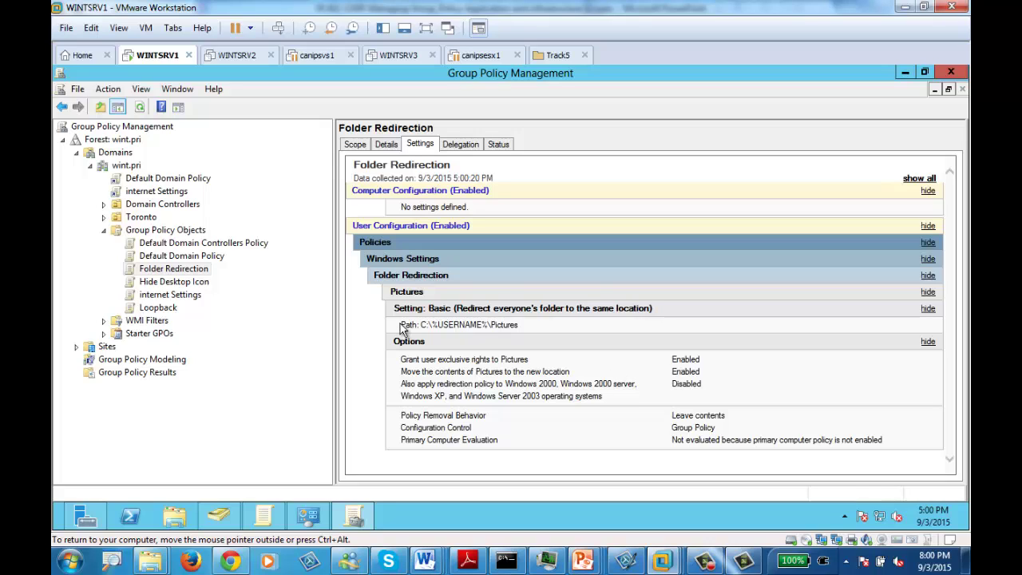
Link the Folder Redirection GPO to the wint.pri domain and confirm the link
left_click(355, 145)
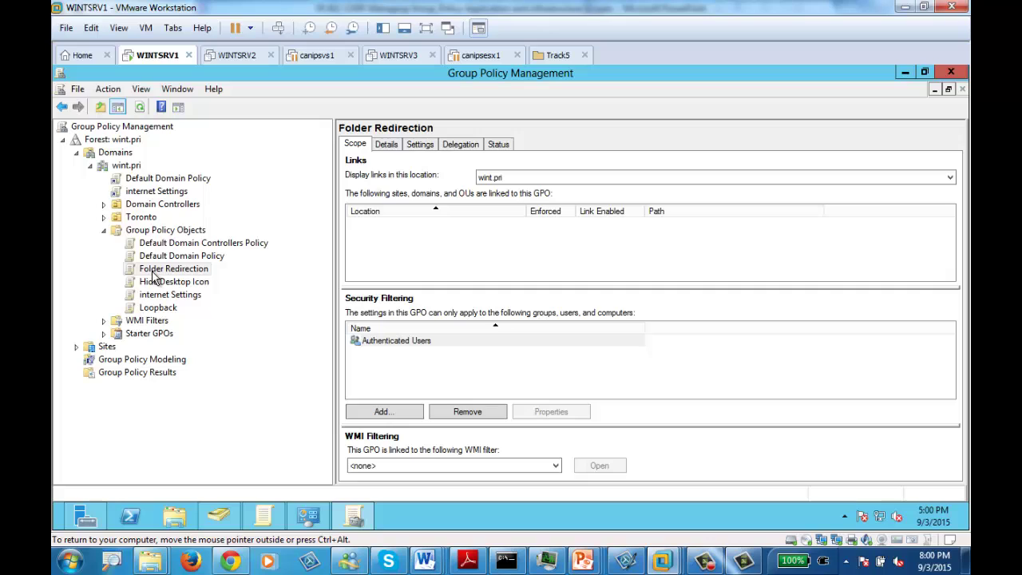
left_click_drag(153, 272, 130, 176)
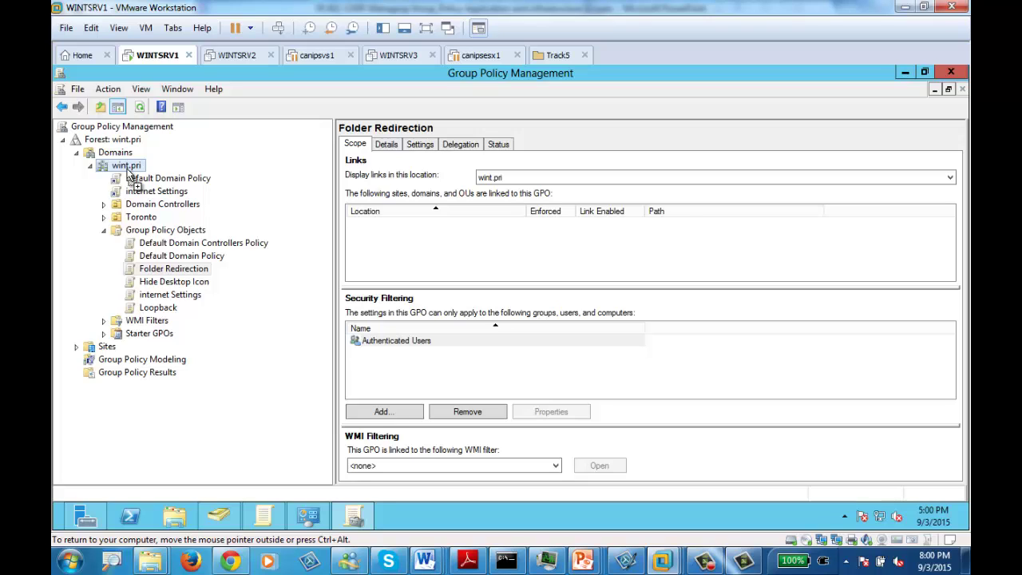
left_click_drag(130, 176, 130, 175)
left_click(586, 323)
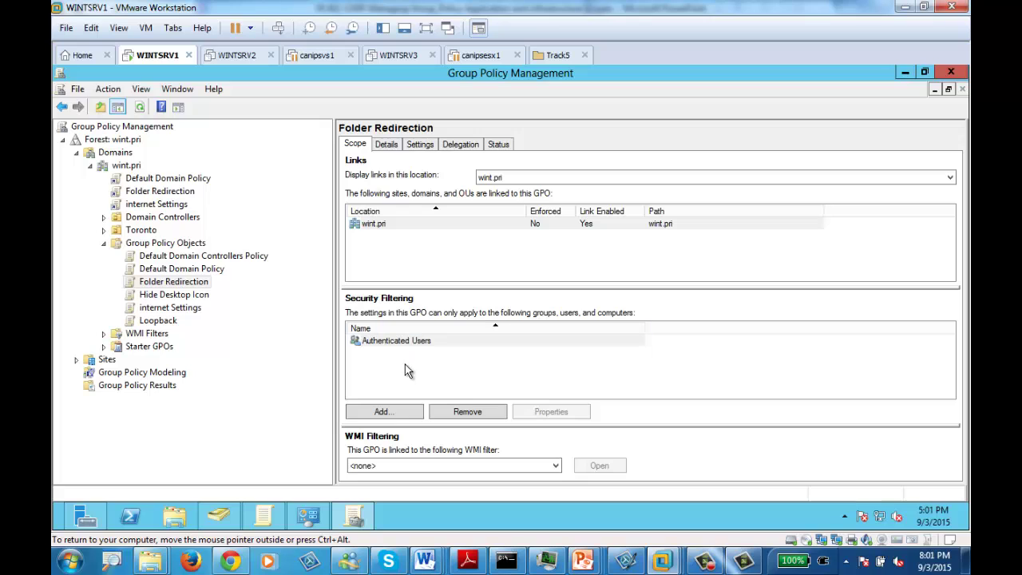
Power on the WINTSRV2 virtual machine and return to WINTSRV1
left_click(238, 58)
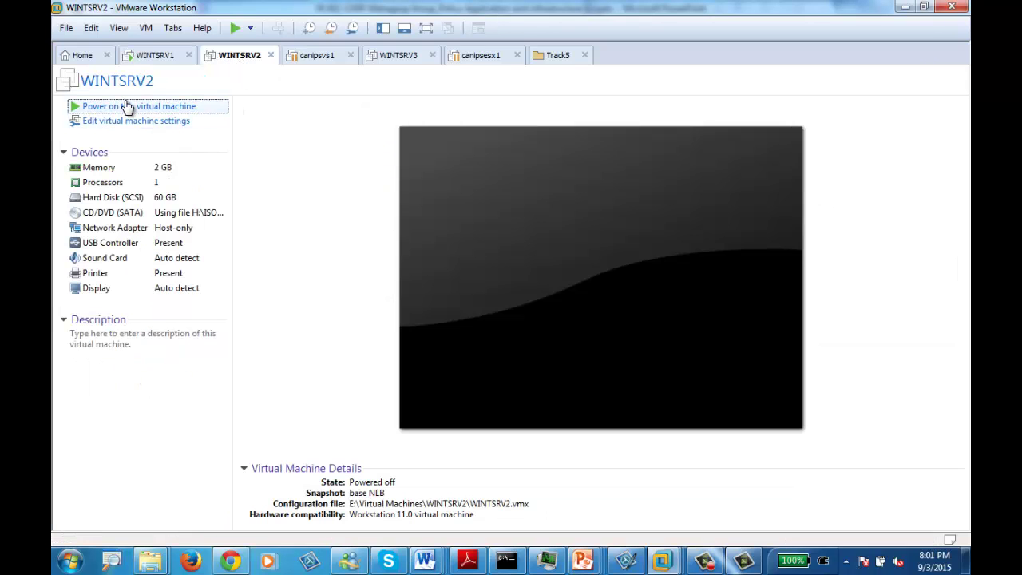
key("ctrl+b")
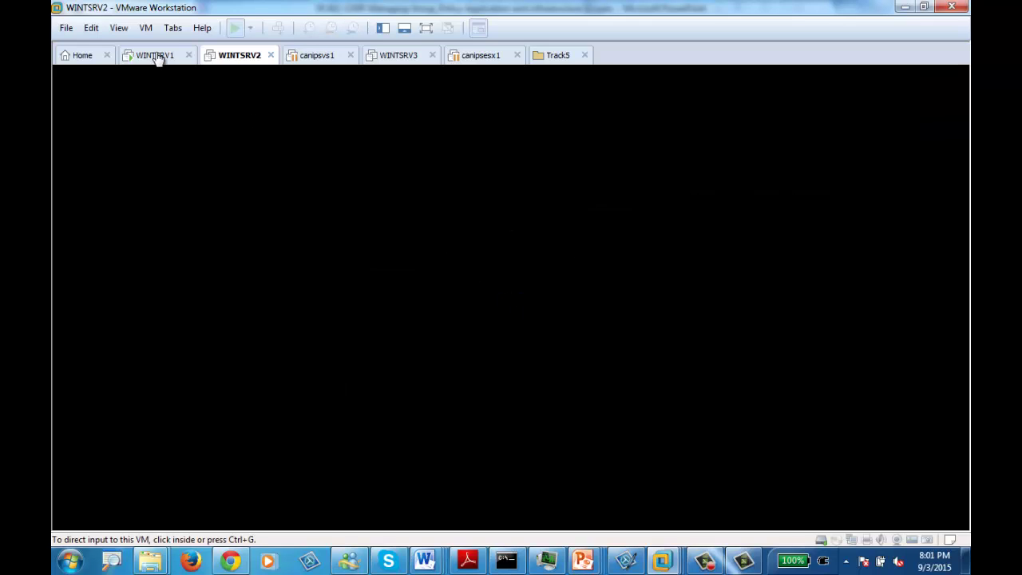
left_click(157, 57)
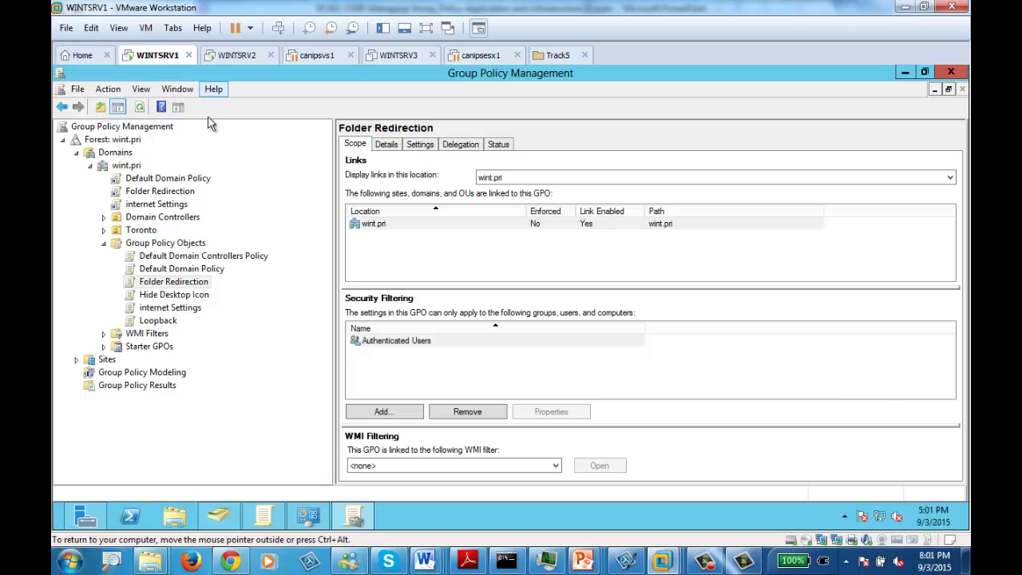
Open the Libraries in File Explorer, and launch Paint by searching for "mspaint"
left_click(175, 518)
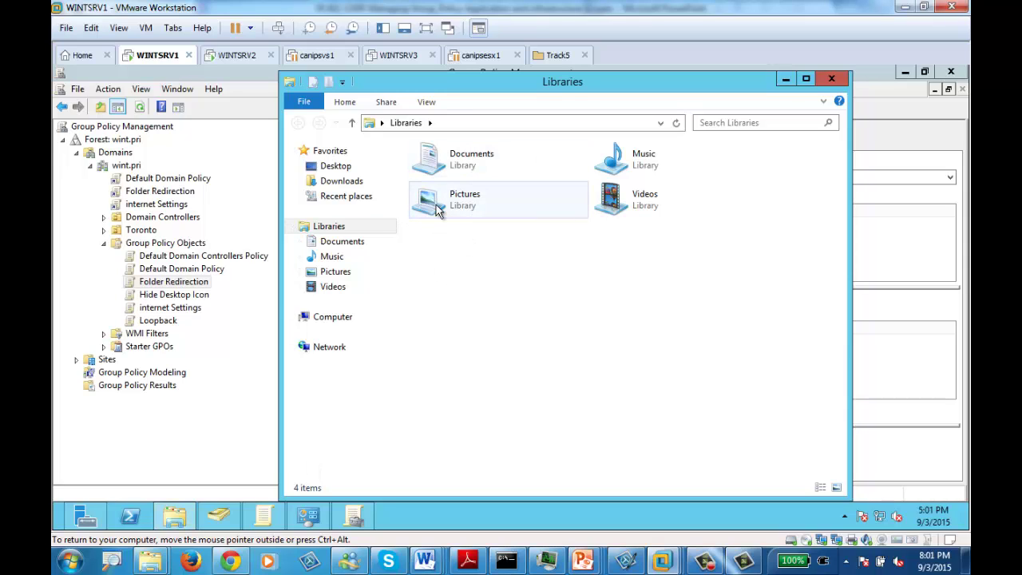
mouse_move(60, 527)
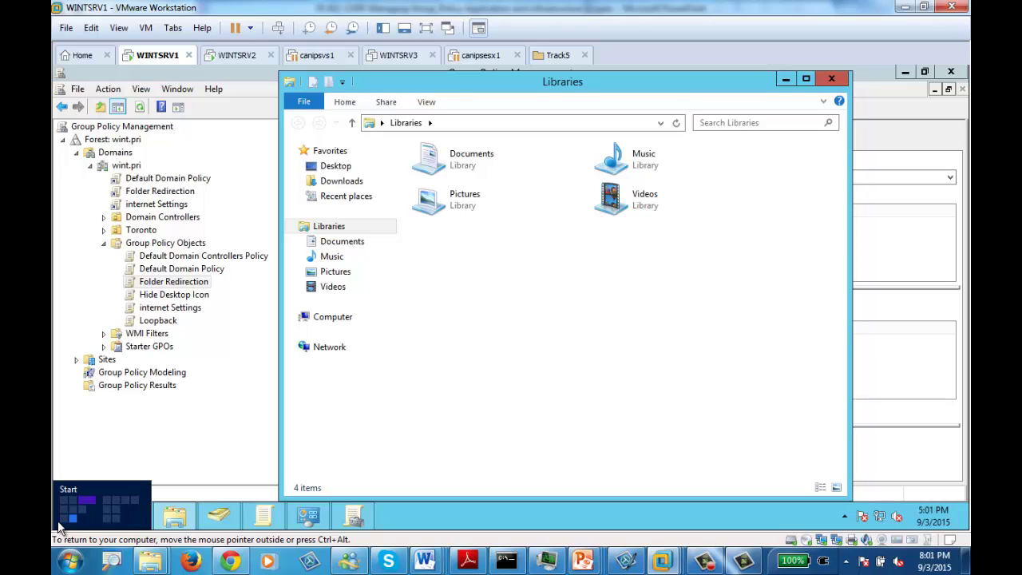
left_click(60, 526)
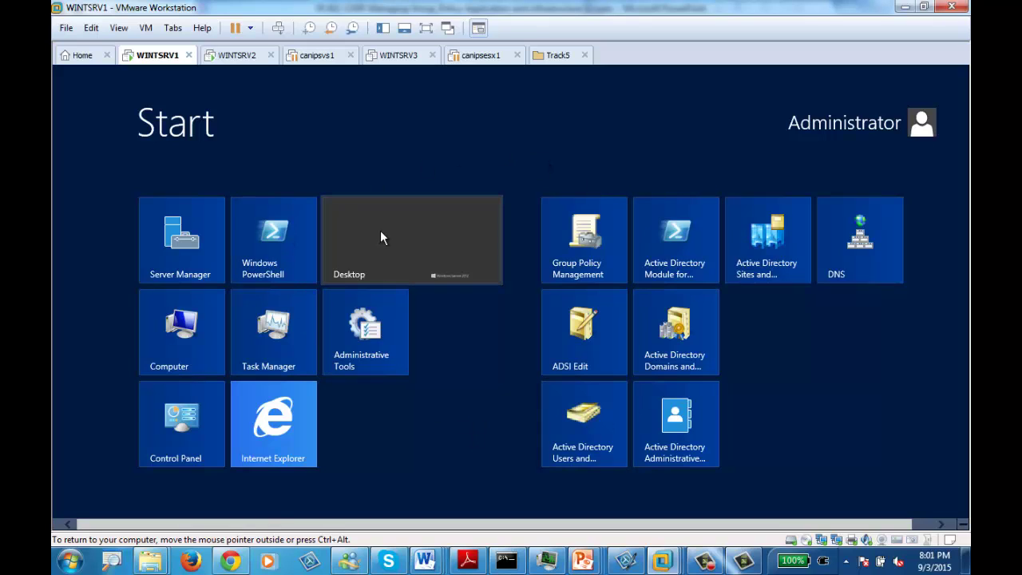
type("mspaint")
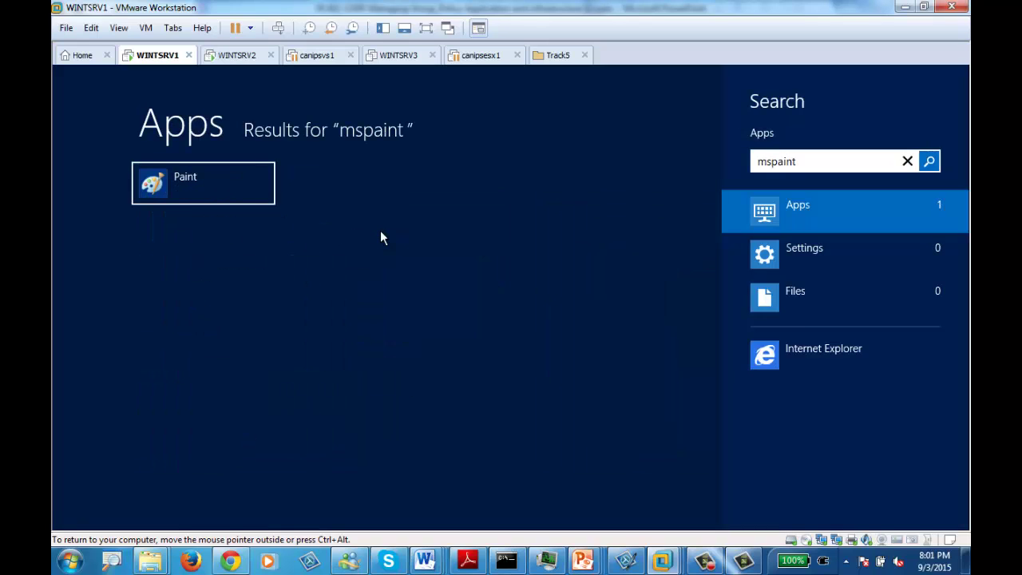
left_click(187, 183)
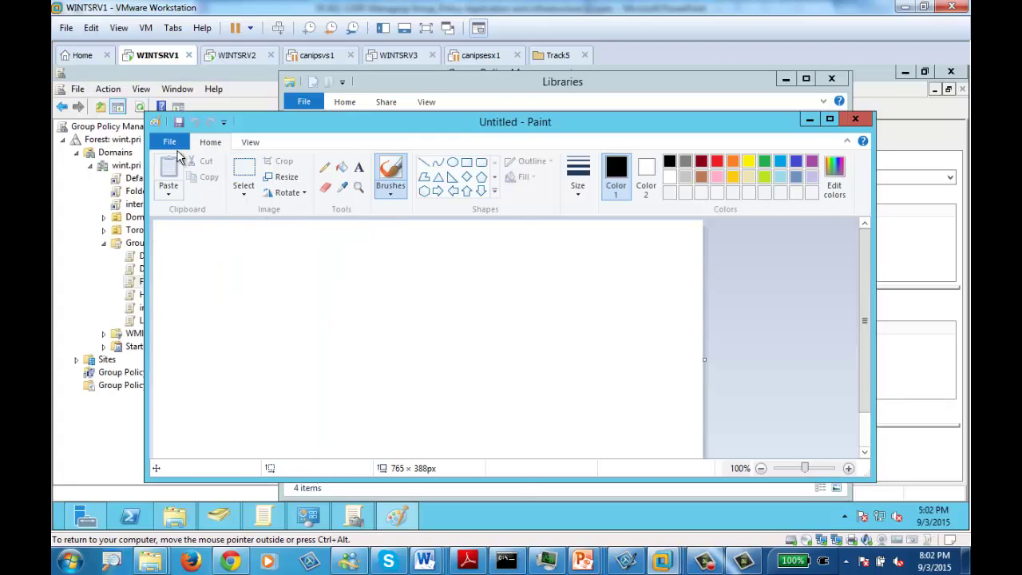
Check Paint's default save location, close Paint without saving, and maximize the Libraries window
left_click(168, 142)
left_click(199, 264)
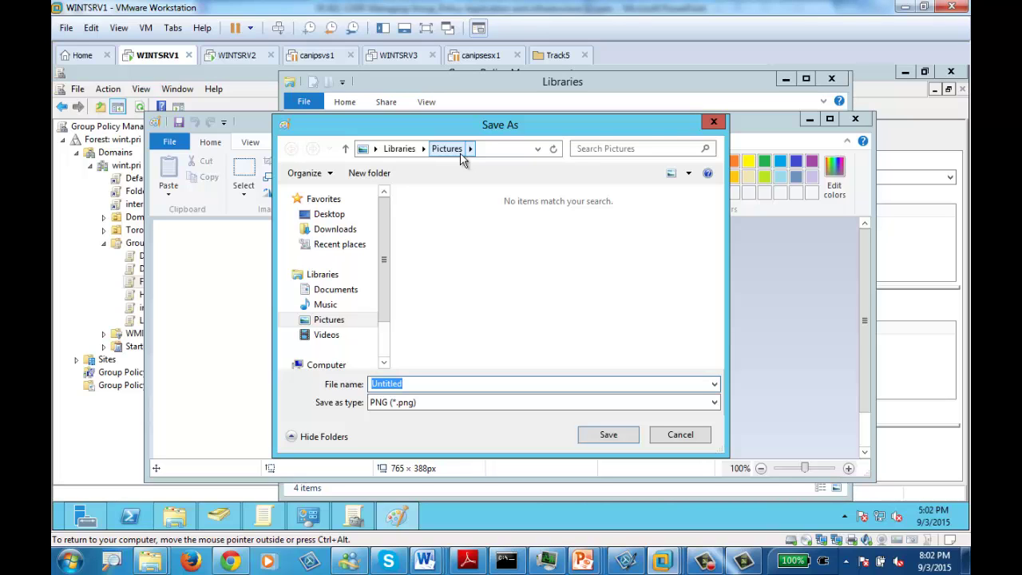
left_click(713, 121)
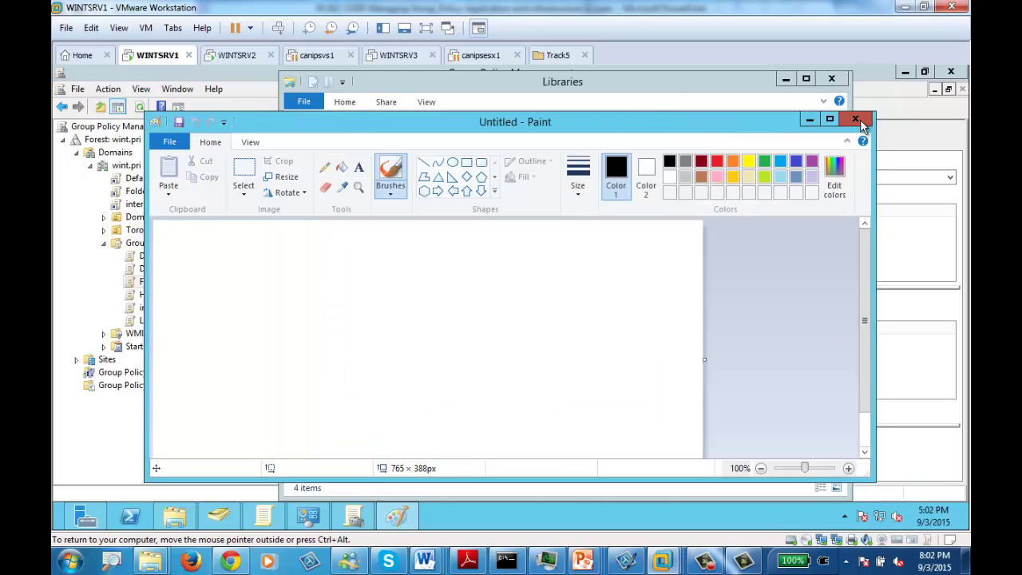
left_click(855, 120)
left_click(806, 78)
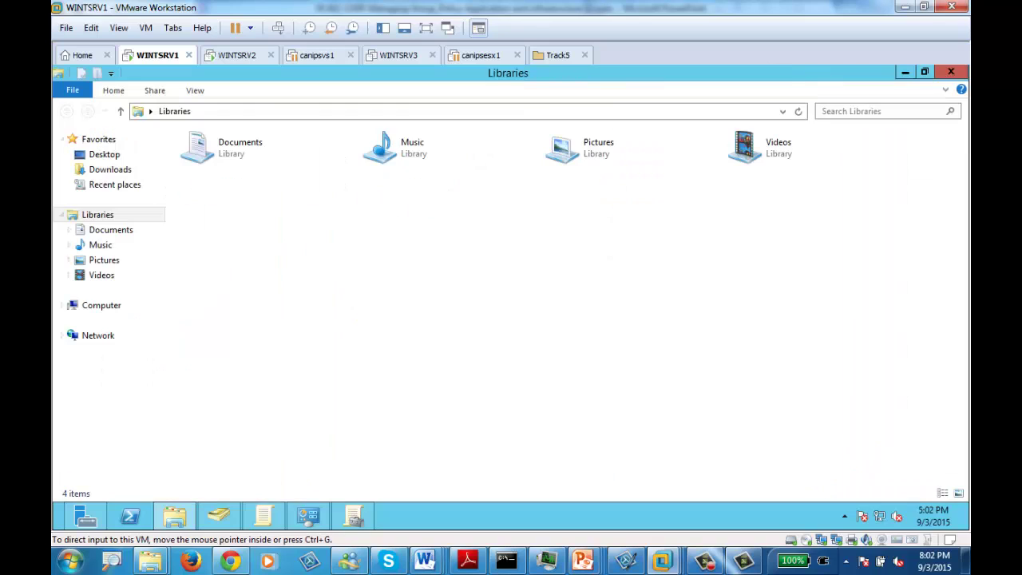
Open a Command Prompt, run gpupdate to refresh Group Policy, and enlarge the window to read its output
left_click(64, 520)
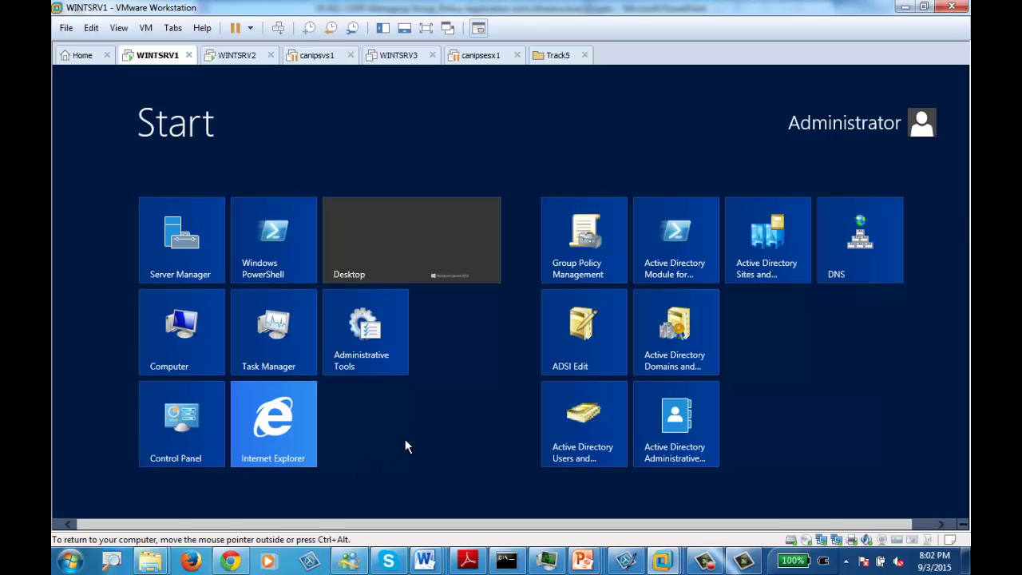
type("cmd")
key("Return")
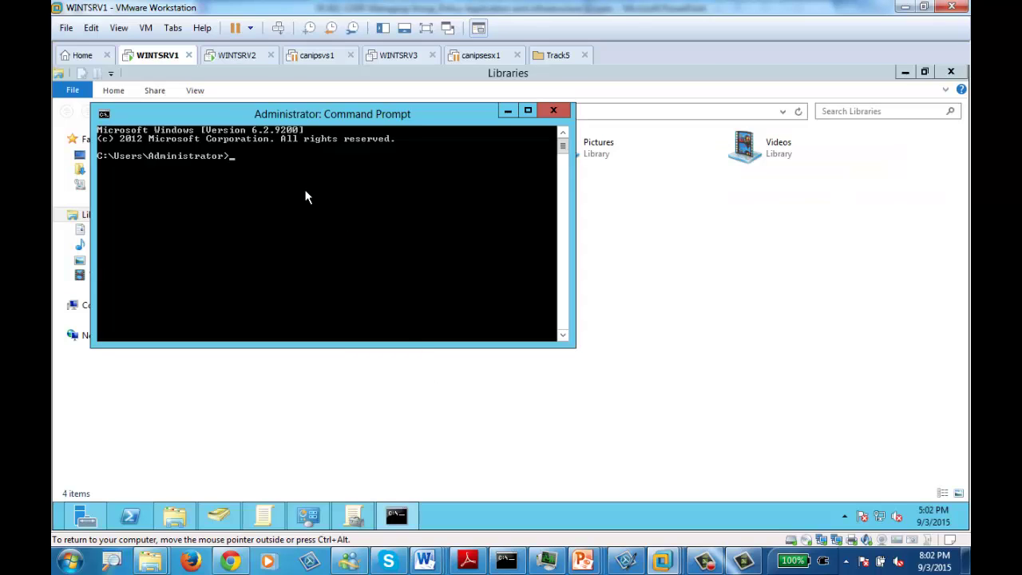
type("gpupdate")
key("Return")
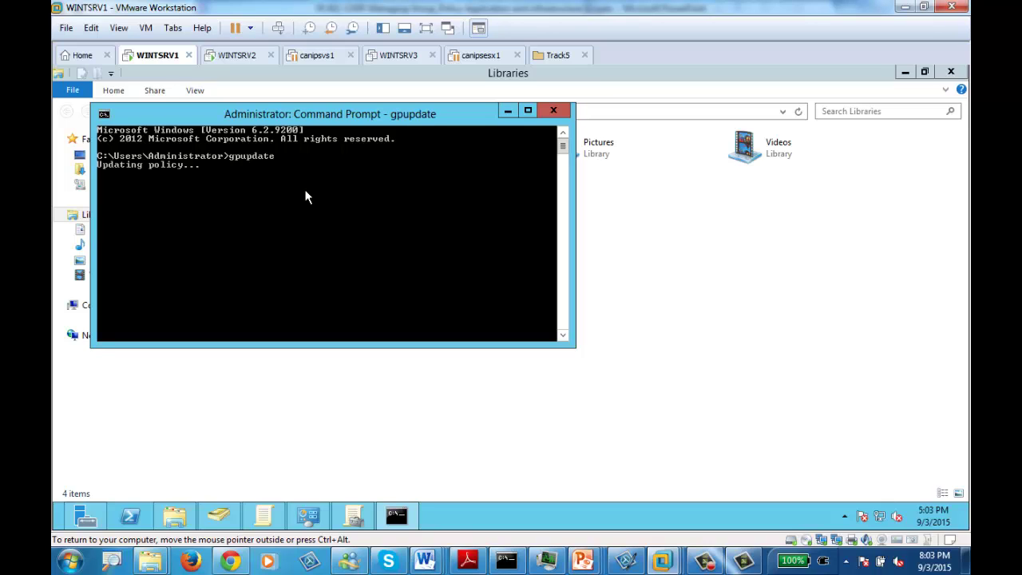
double_click(417, 110)
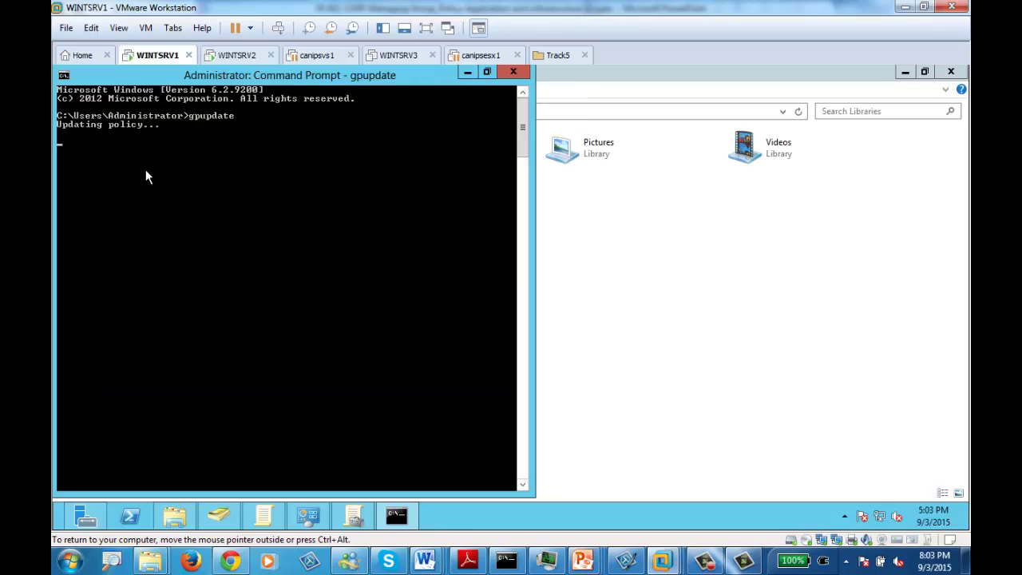
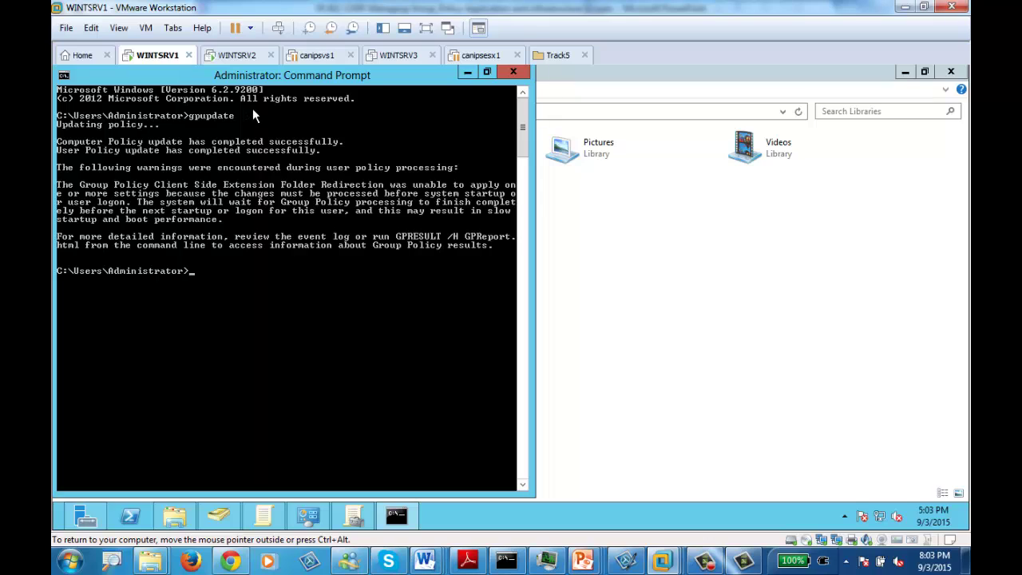
Switch to the WINTSRV2 virtual machine and sign in as WINT\Administrator with the account password
left_click(241, 57)
left_click(398, 249)
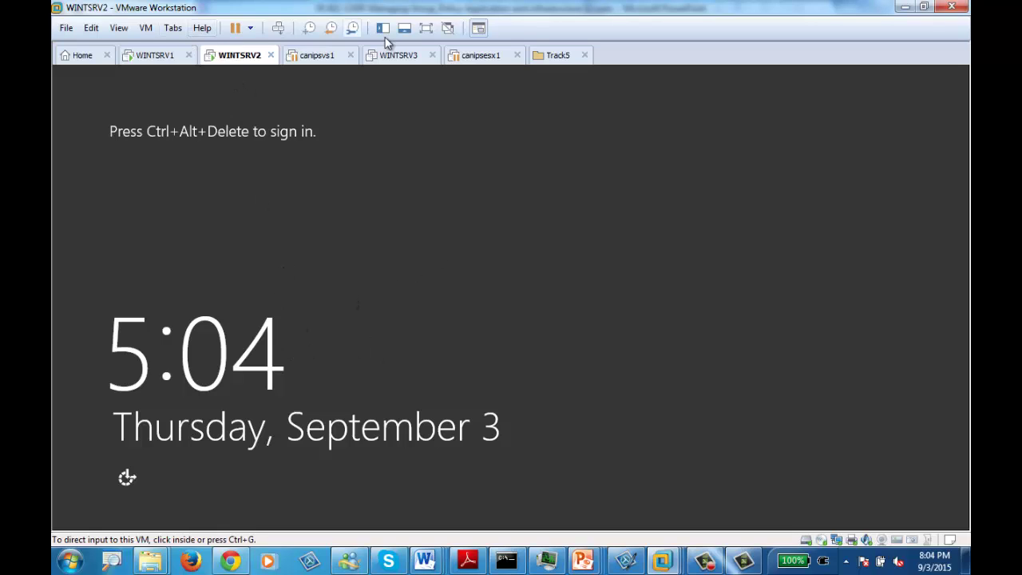
left_click(281, 30)
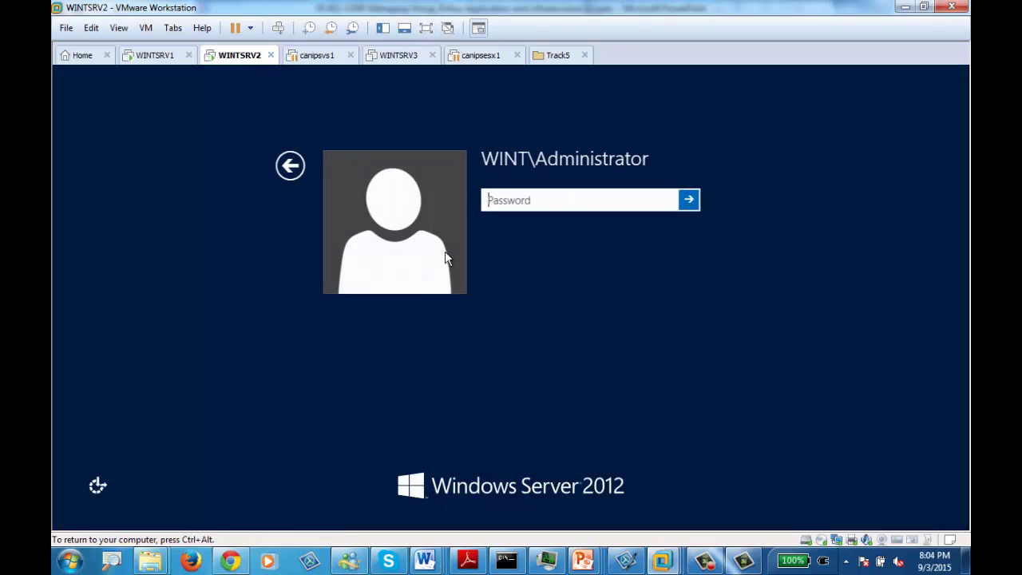
type("*********")
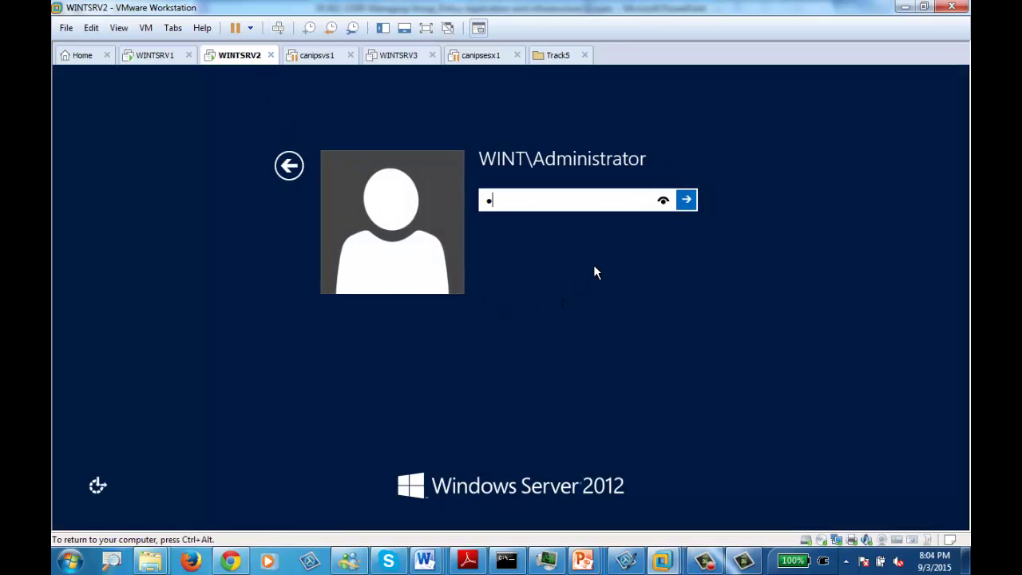
key("Return")
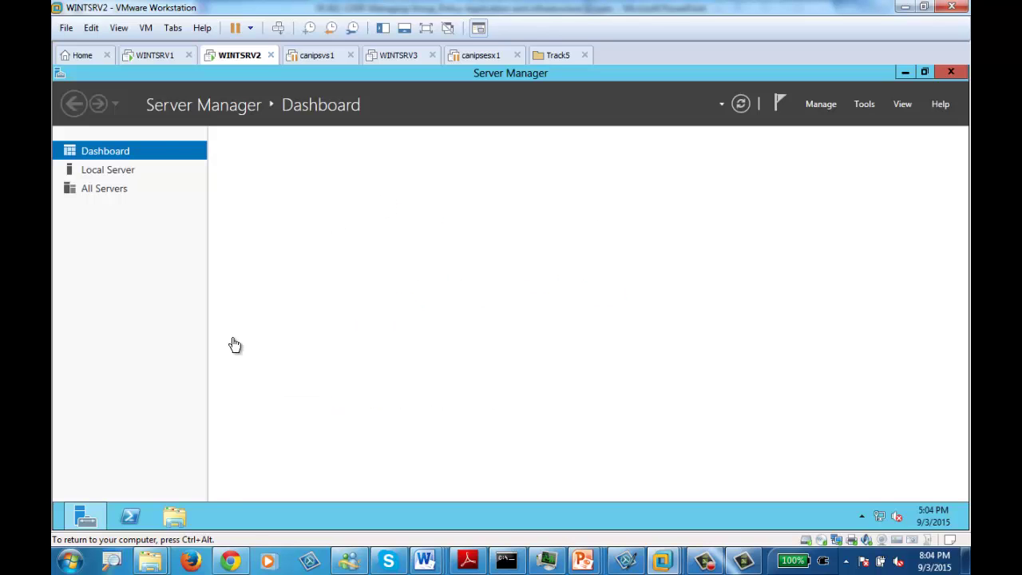
Launch Paint by searching for "mspaint", check its default save location, and dismiss the Save As dialog without saving
left_click(63, 516)
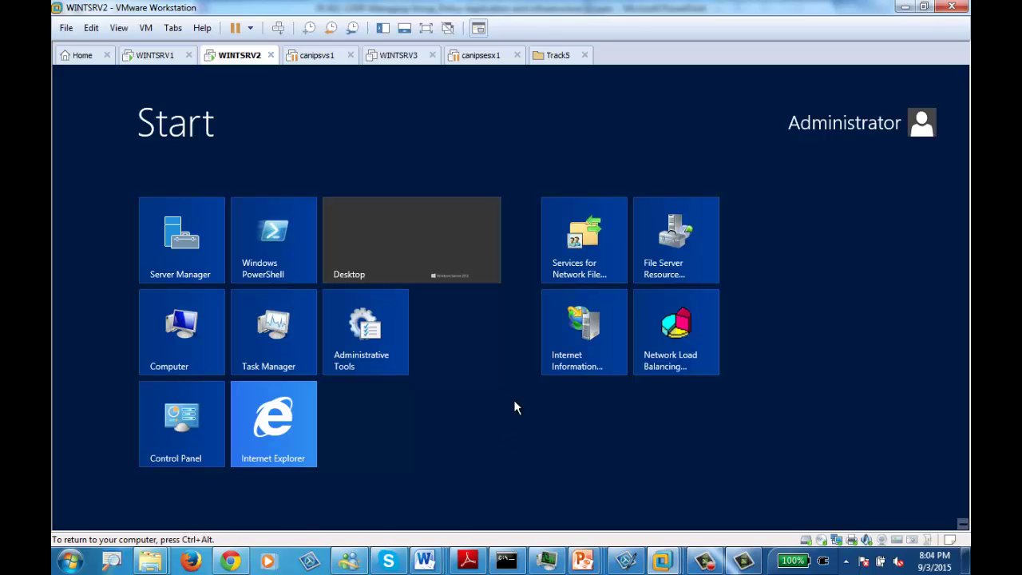
type("mspaint")
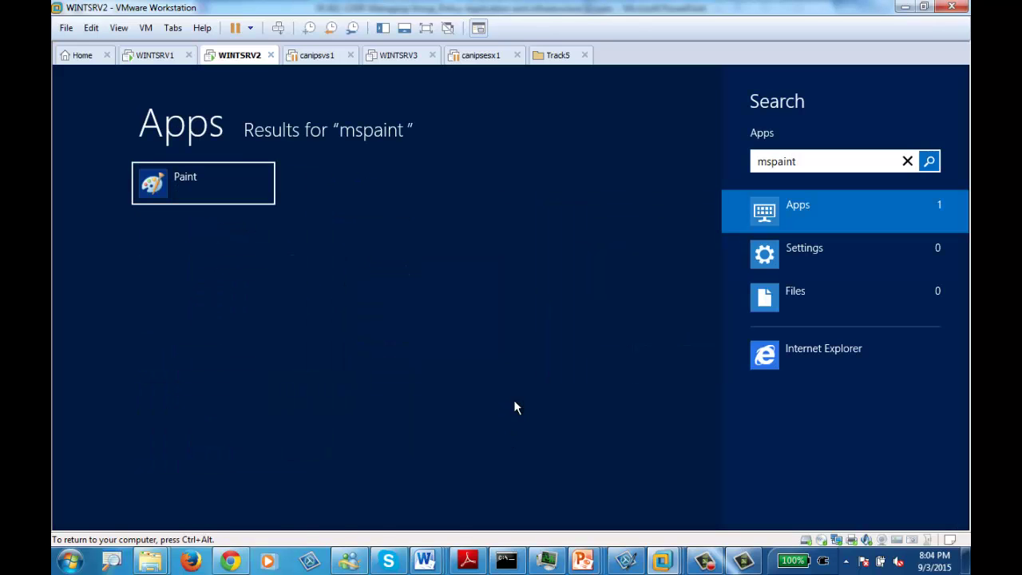
left_click(206, 177)
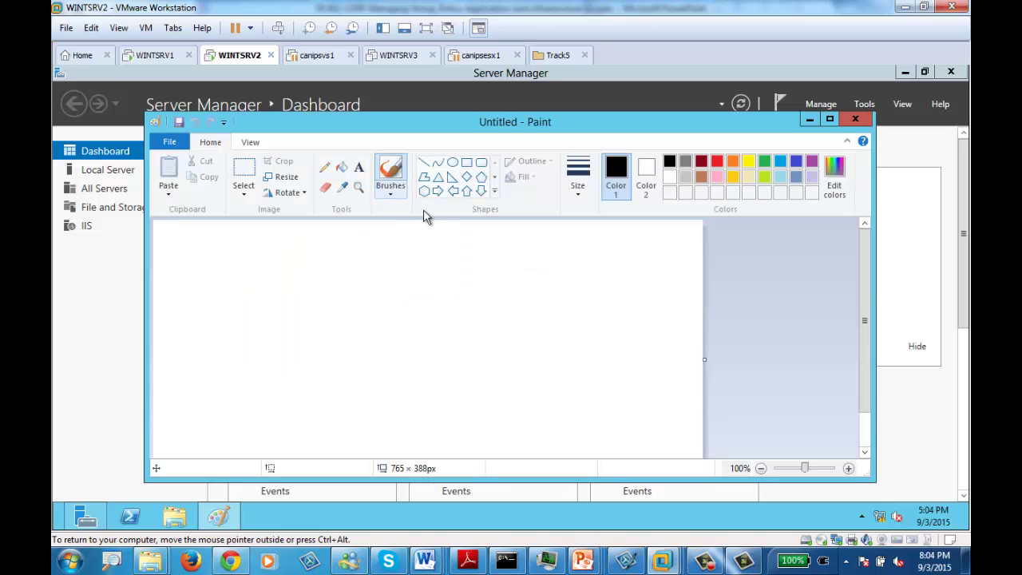
left_click(169, 142)
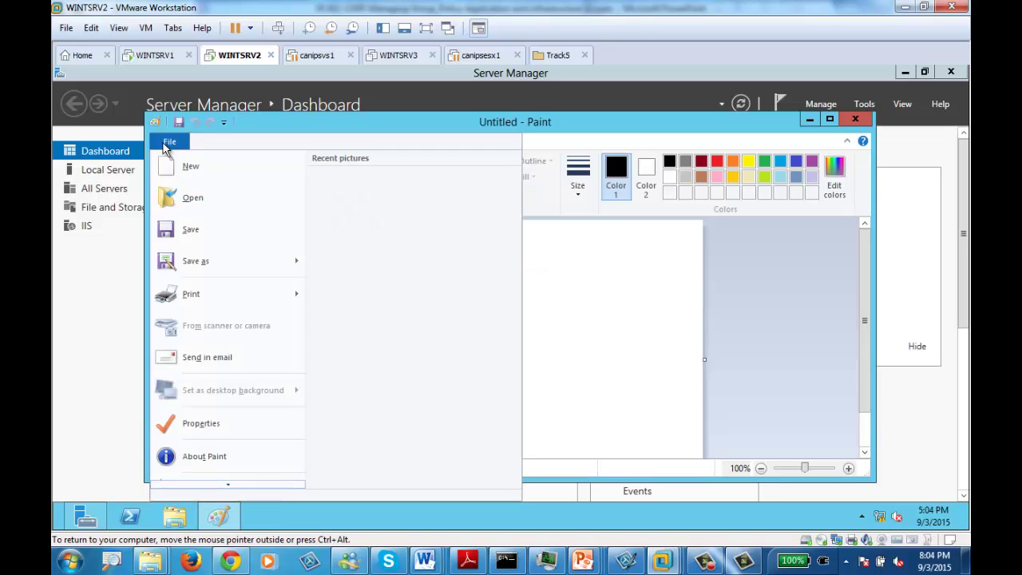
left_click(195, 264)
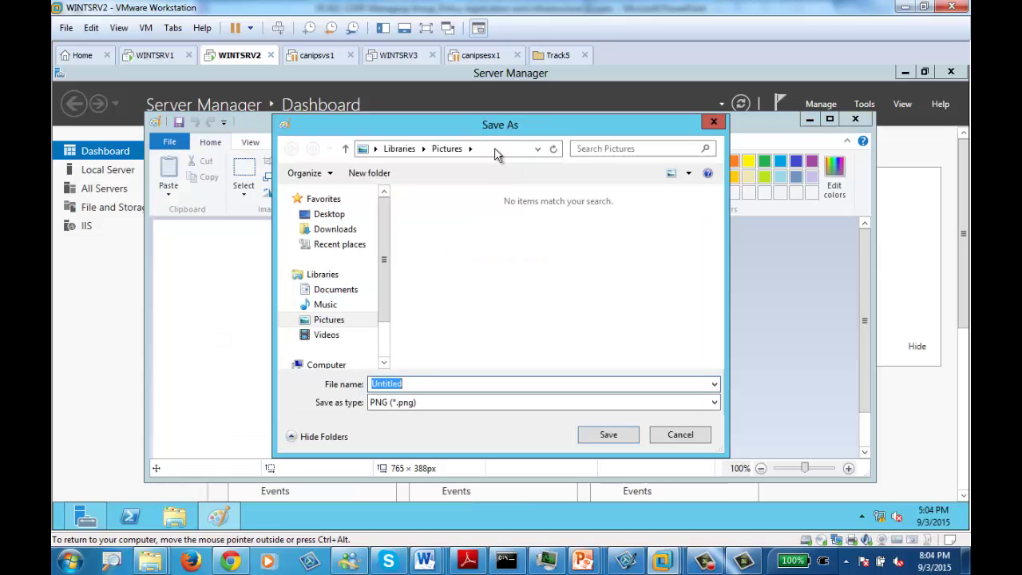
left_click(495, 152)
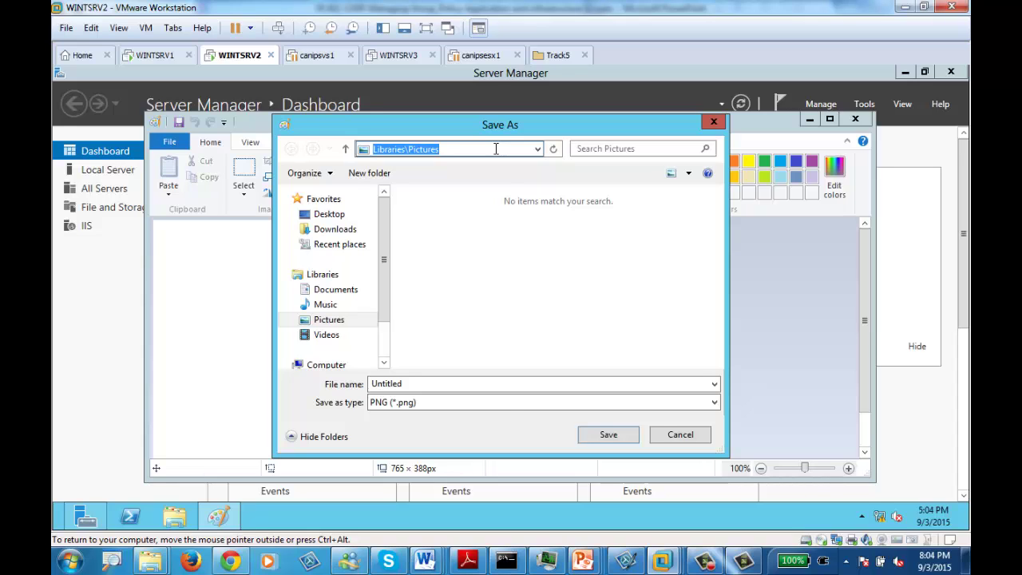
left_click(714, 123)
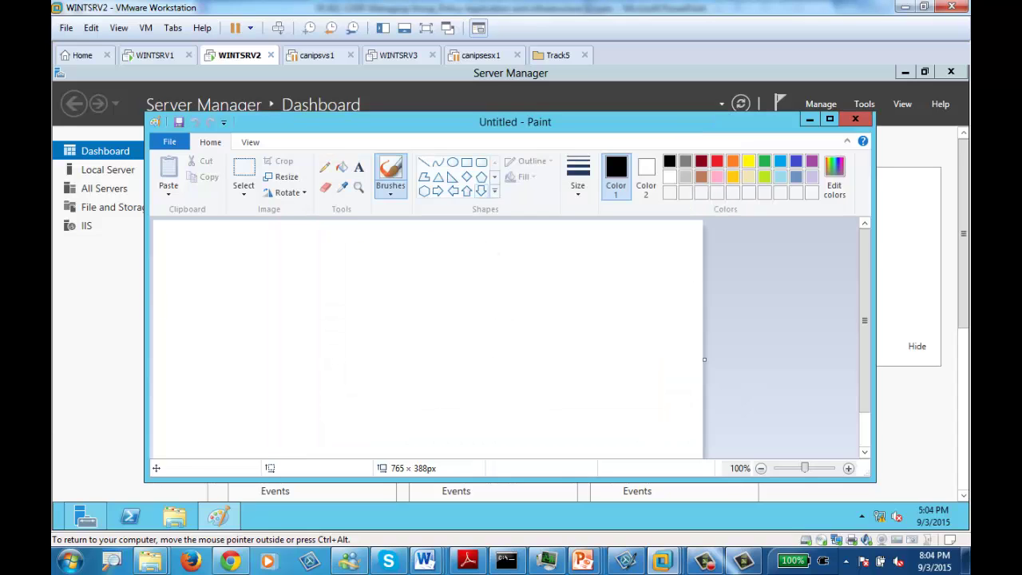
Open File Explorer and browse to the Administrator folder on Local Disk (C:)
left_click(60, 529)
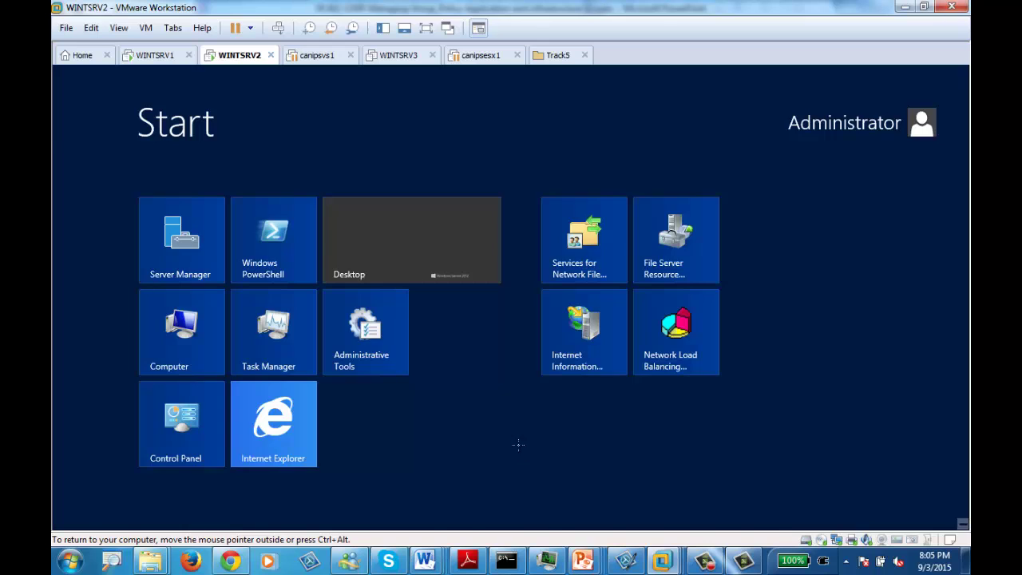
key("super")
left_click(175, 517)
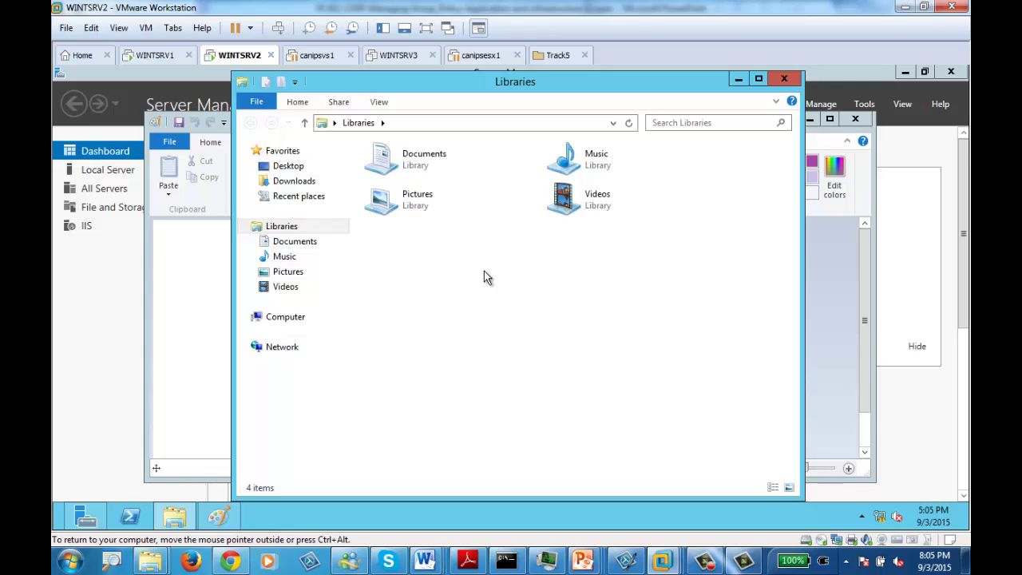
left_click(284, 318)
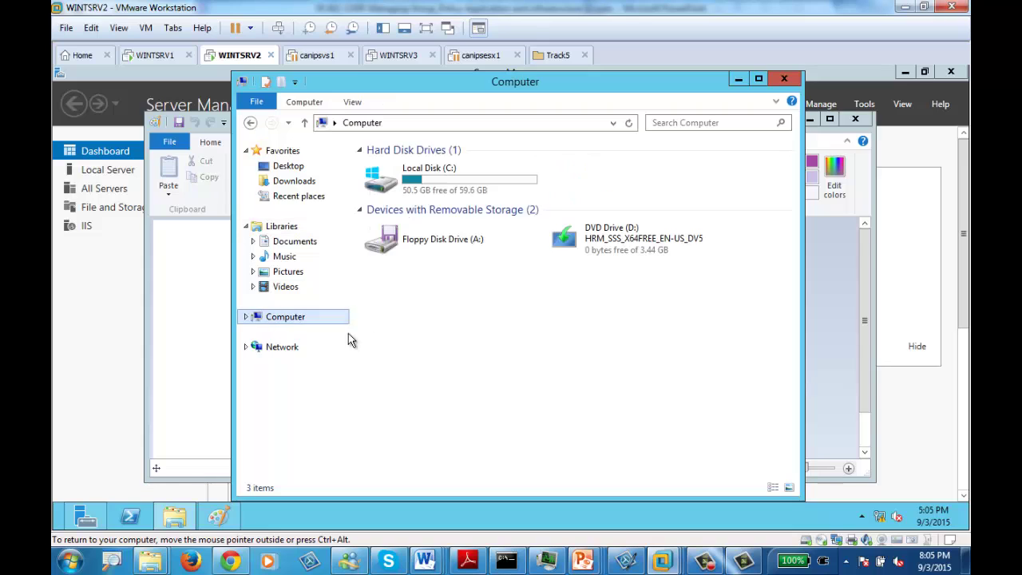
double_click(431, 180)
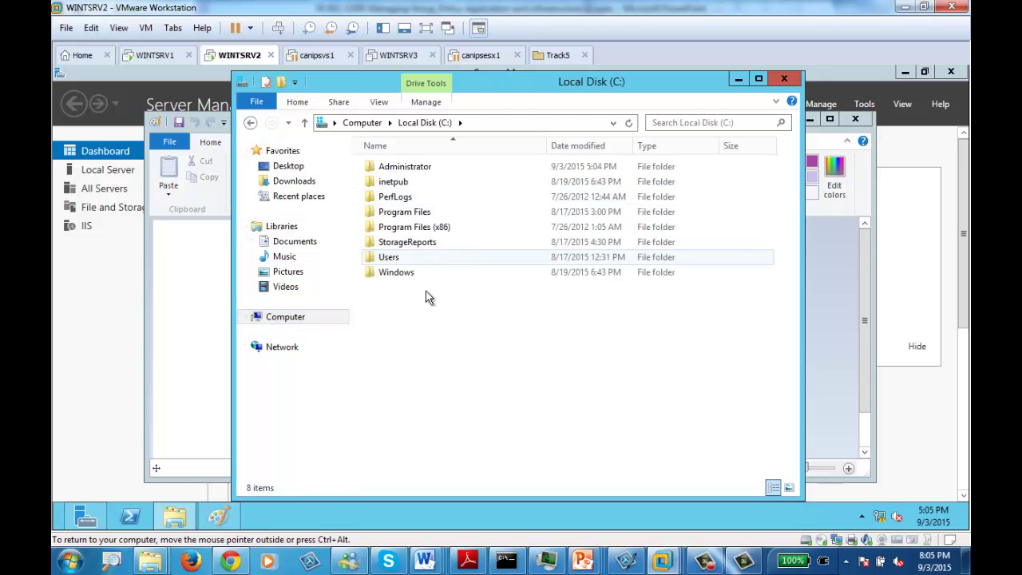
double_click(411, 167)
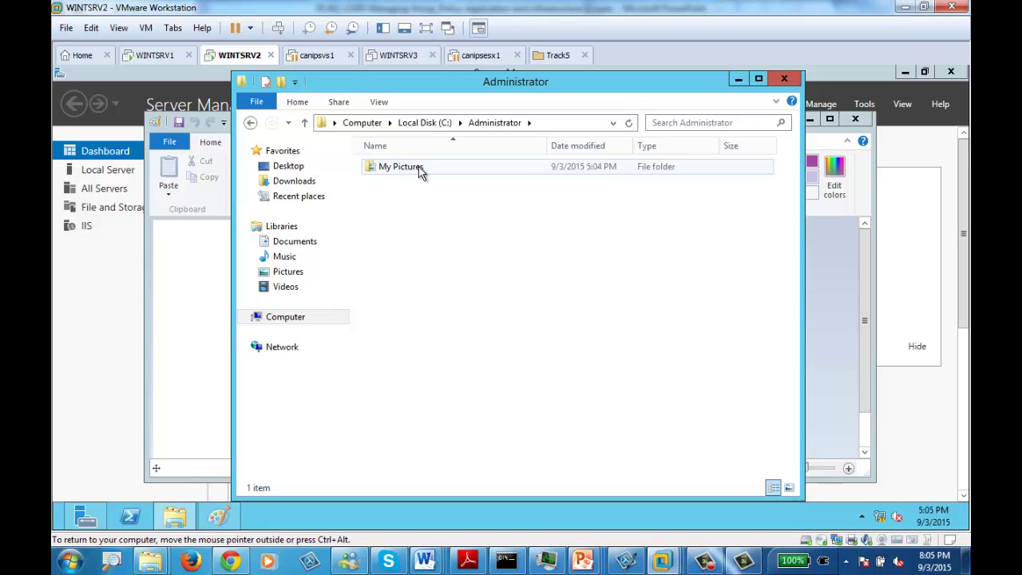
Maximize the File Explorer window and examine the full paths of the Administrator folder and its My Pictures subfolder
left_click(250, 123)
double_click(517, 80)
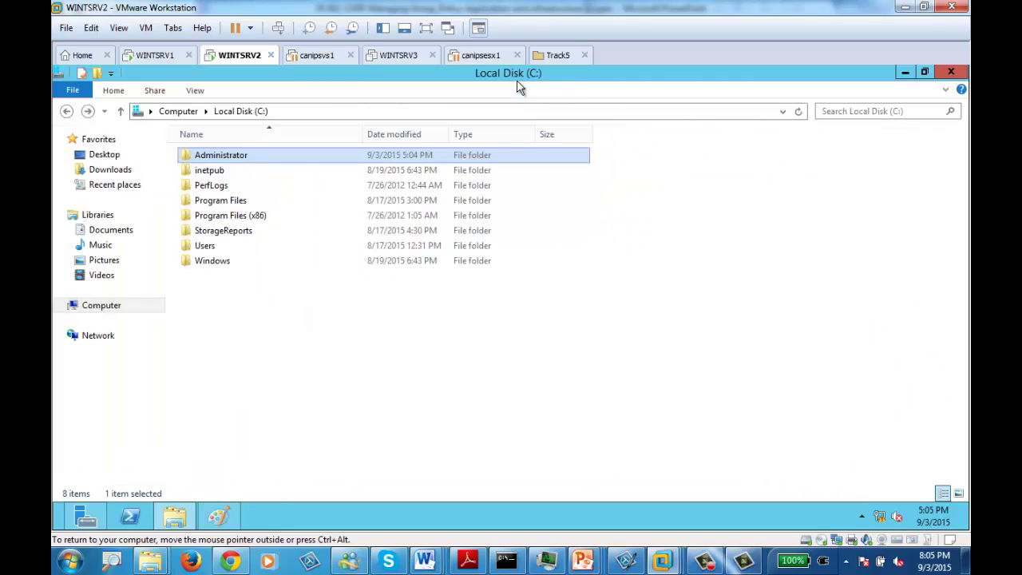
double_click(222, 159)
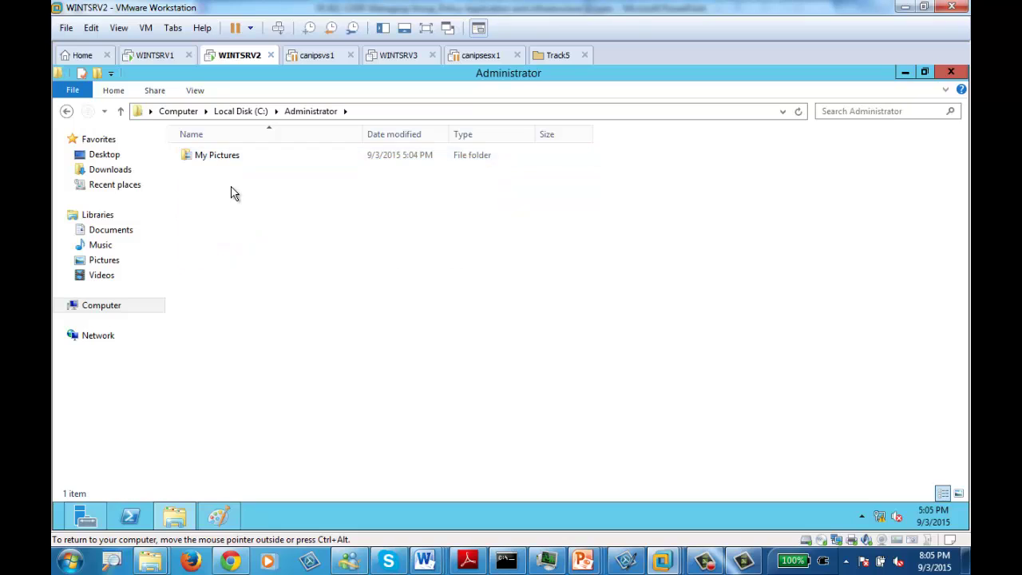
left_click(359, 116)
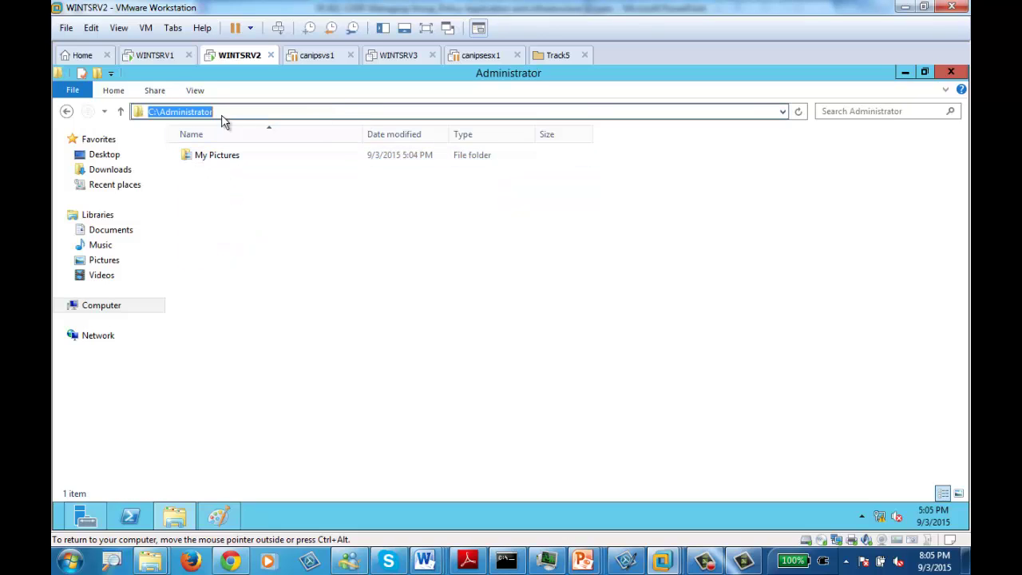
double_click(217, 156)
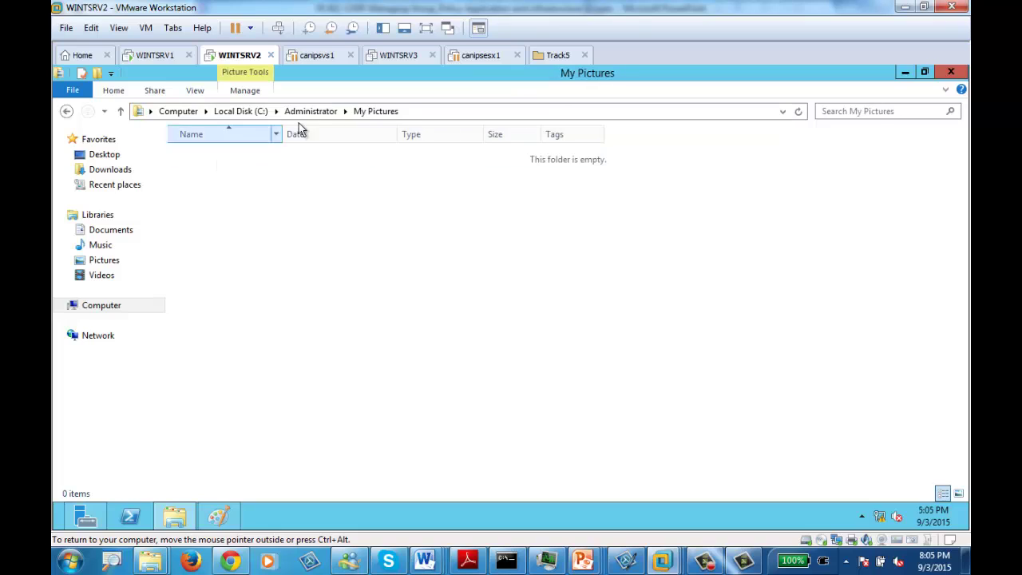
left_click(429, 117)
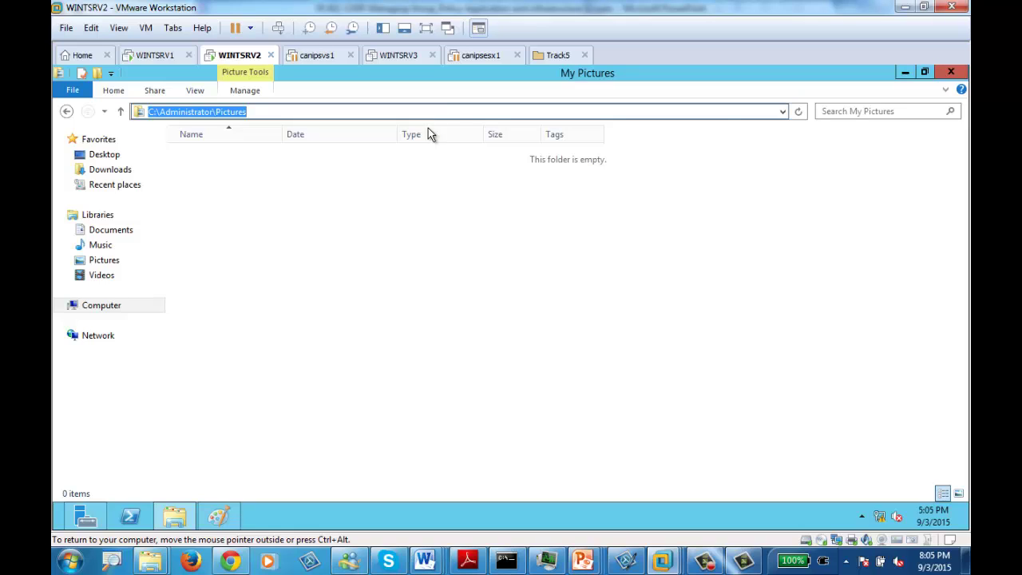
Return to the Administrator folder on Local Disk (C:), starting from Computer
left_click(92, 312)
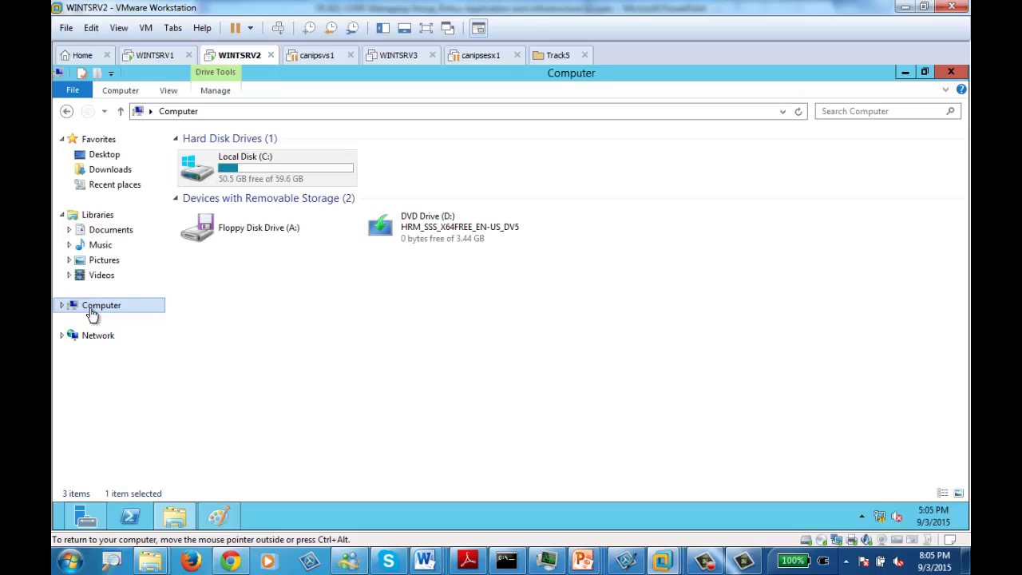
double_click(243, 182)
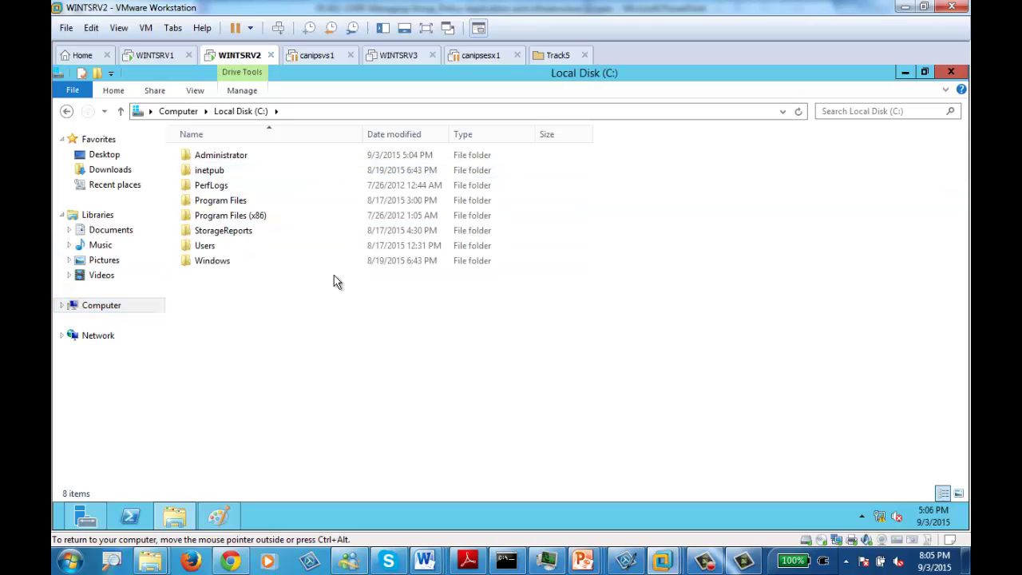
double_click(210, 160)
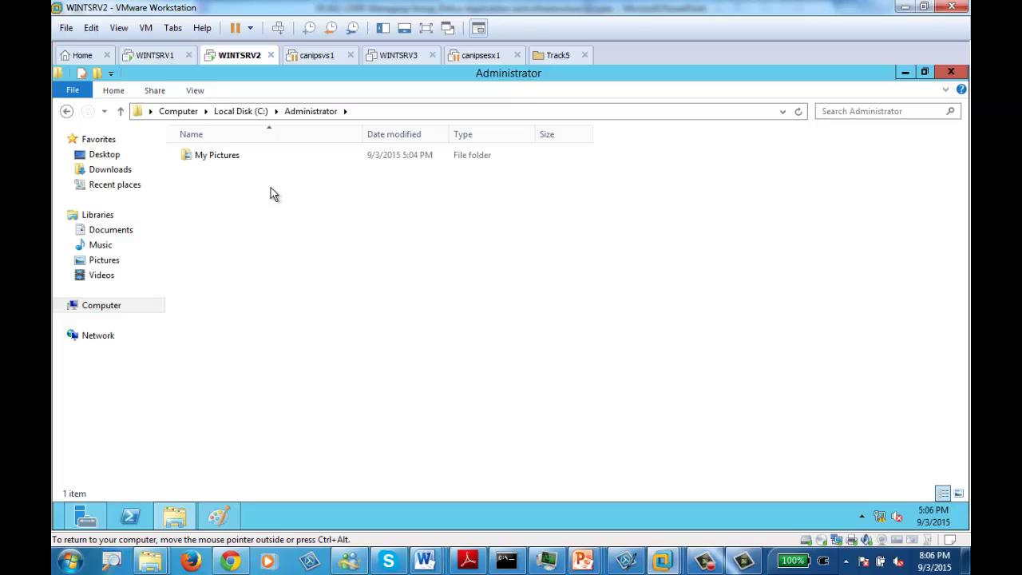
Inspect the library locations in the Pictures library's properties, closing and reopening the dialog once
right_click(103, 263)
left_click(176, 452)
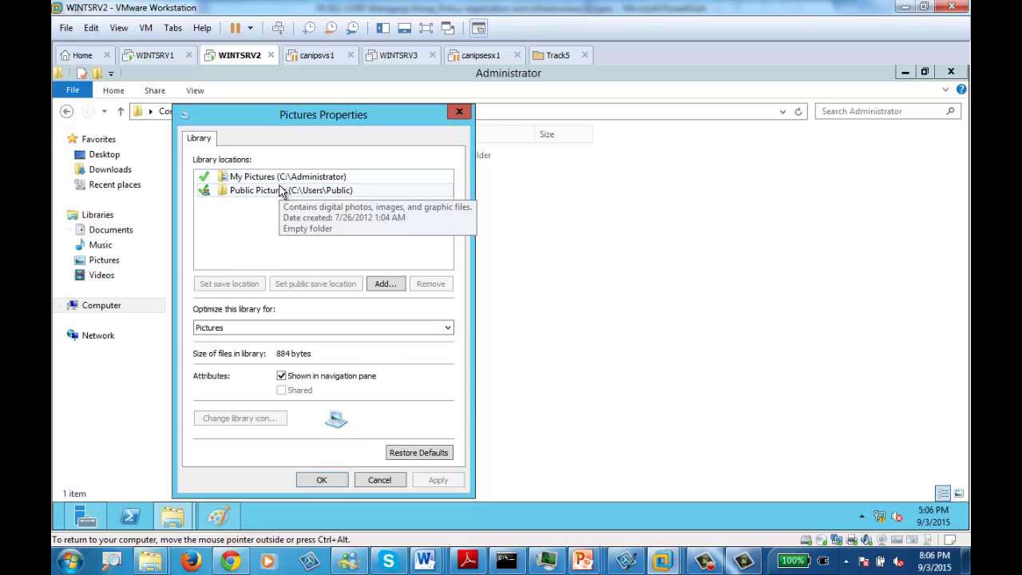
left_click(459, 111)
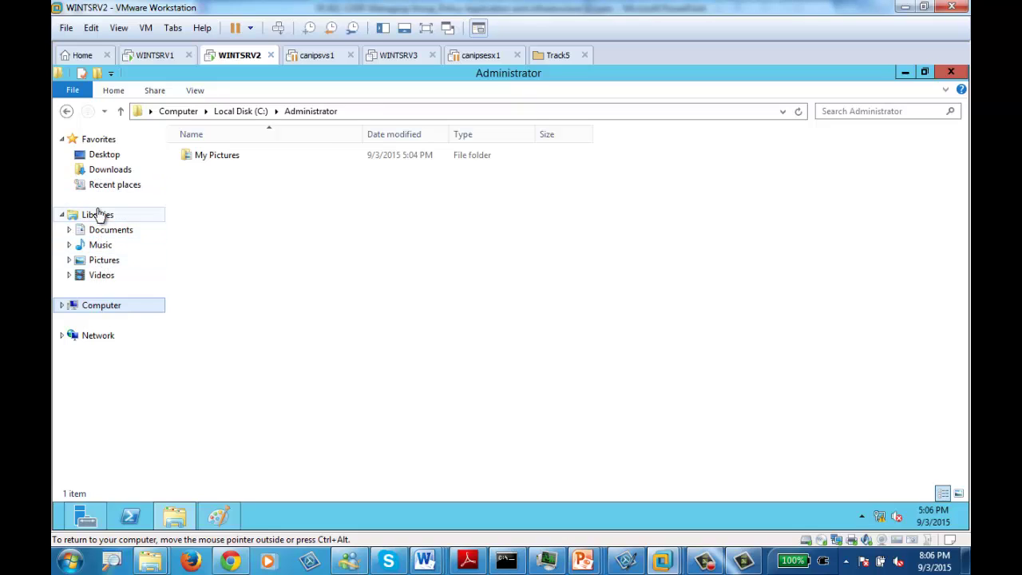
right_click(94, 270)
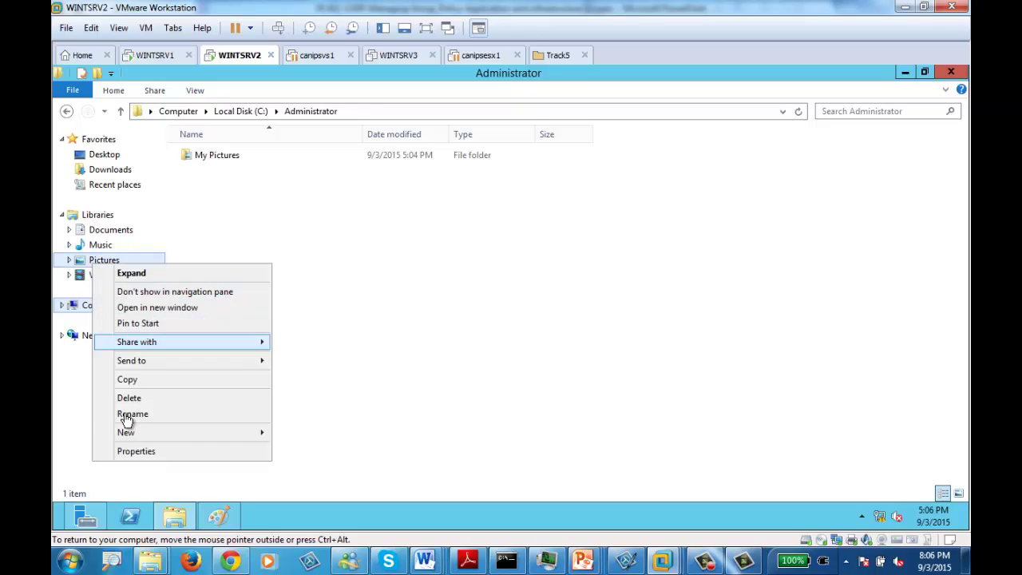
left_click(163, 452)
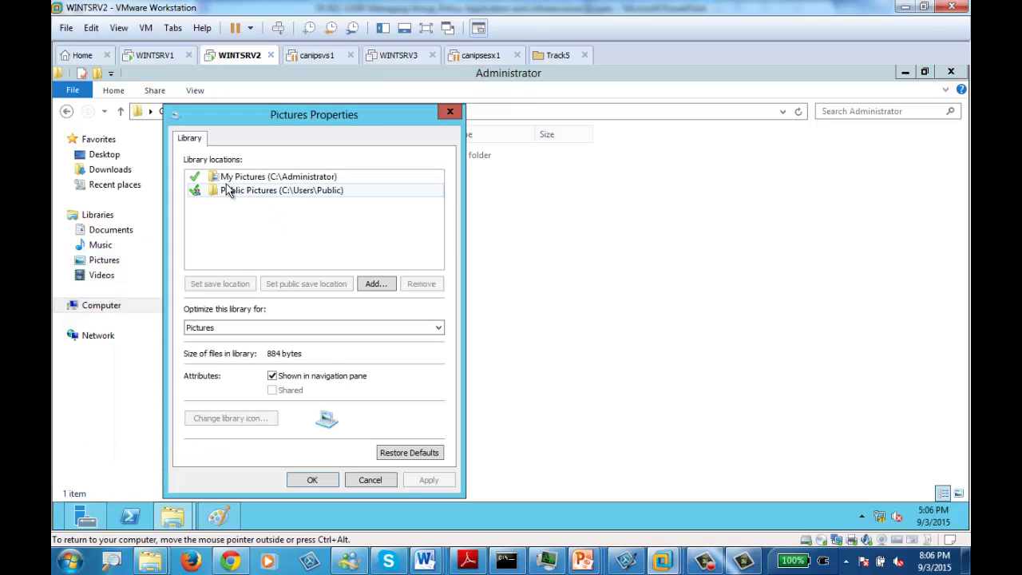